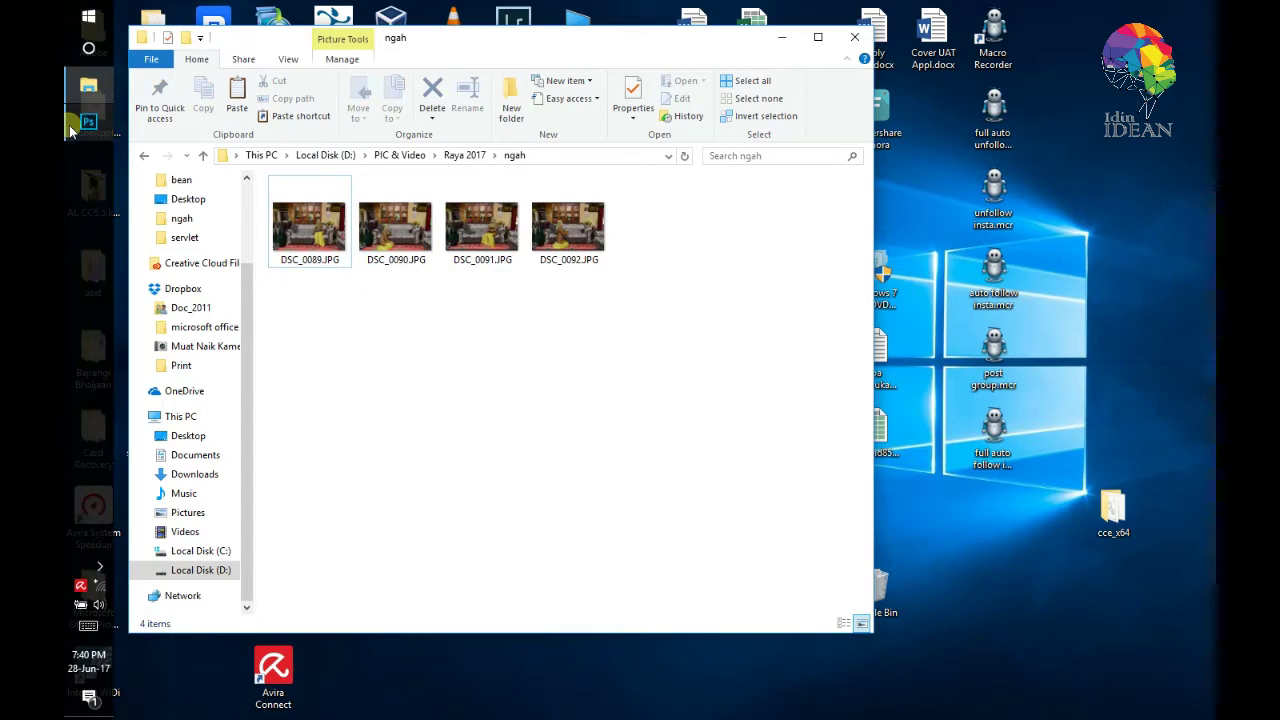
# Step: Load DSC_0089.JPG and DSC_0090.JPG from the ngah folder into Photoshop and open DSC_0089.JPG from Camera Raw
pyautogui.click(80, 82)
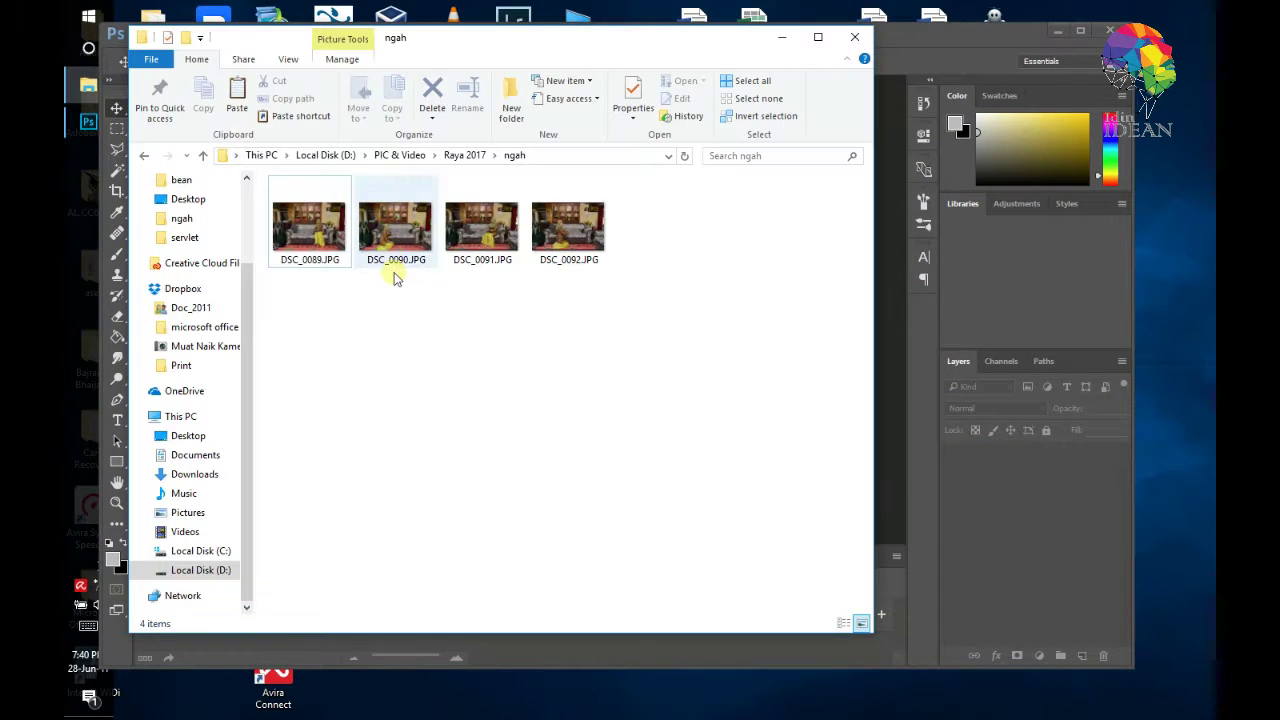
pyautogui.click(395, 250)
pyautogui.keyDown('ctrl'); pyautogui.click(308, 230); pyautogui.keyUp('ctrl')
pyautogui.moveTo(440, 50); pyautogui.dragTo(932, 78)
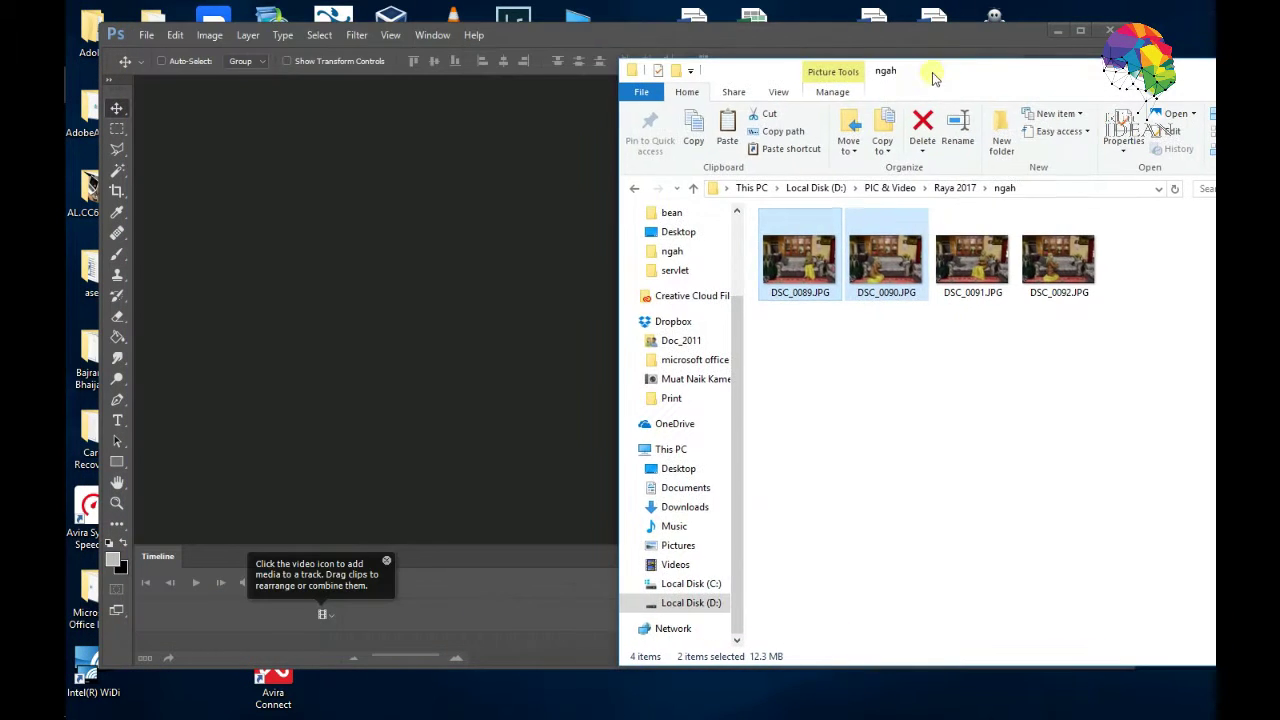
pyautogui.moveTo(812, 270); pyautogui.dragTo(438, 152)
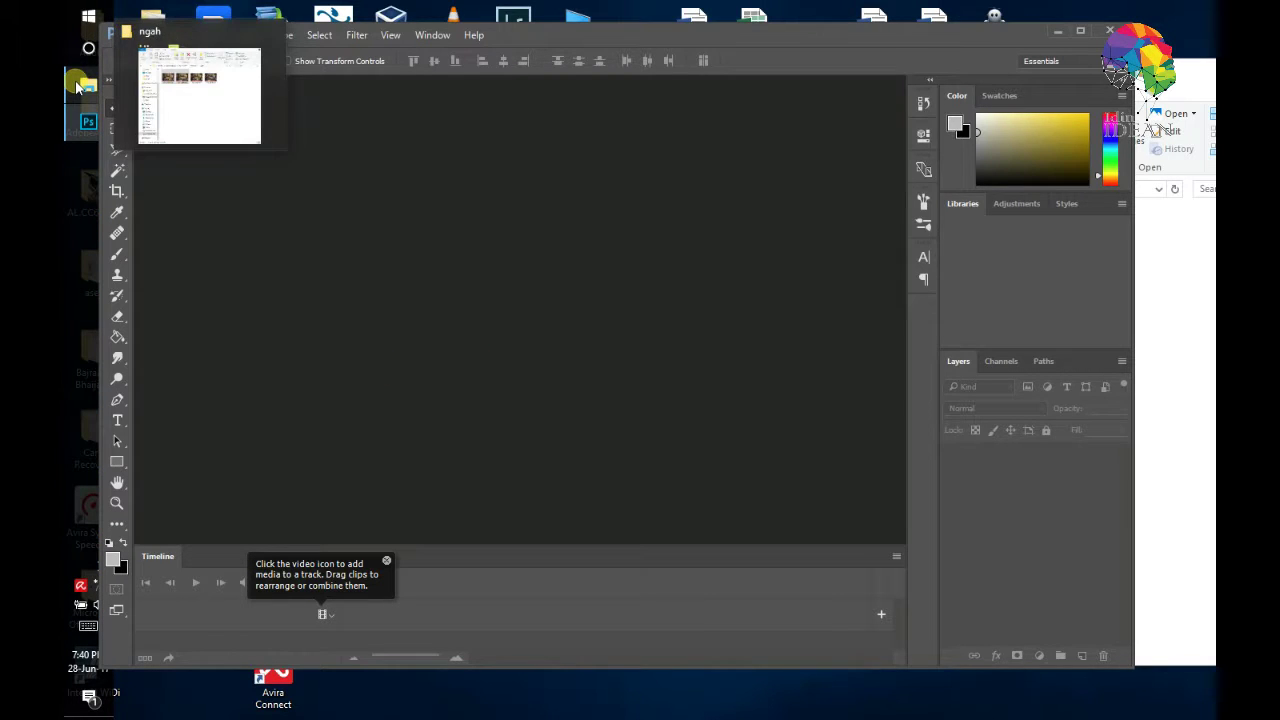
pyautogui.click(78, 86)
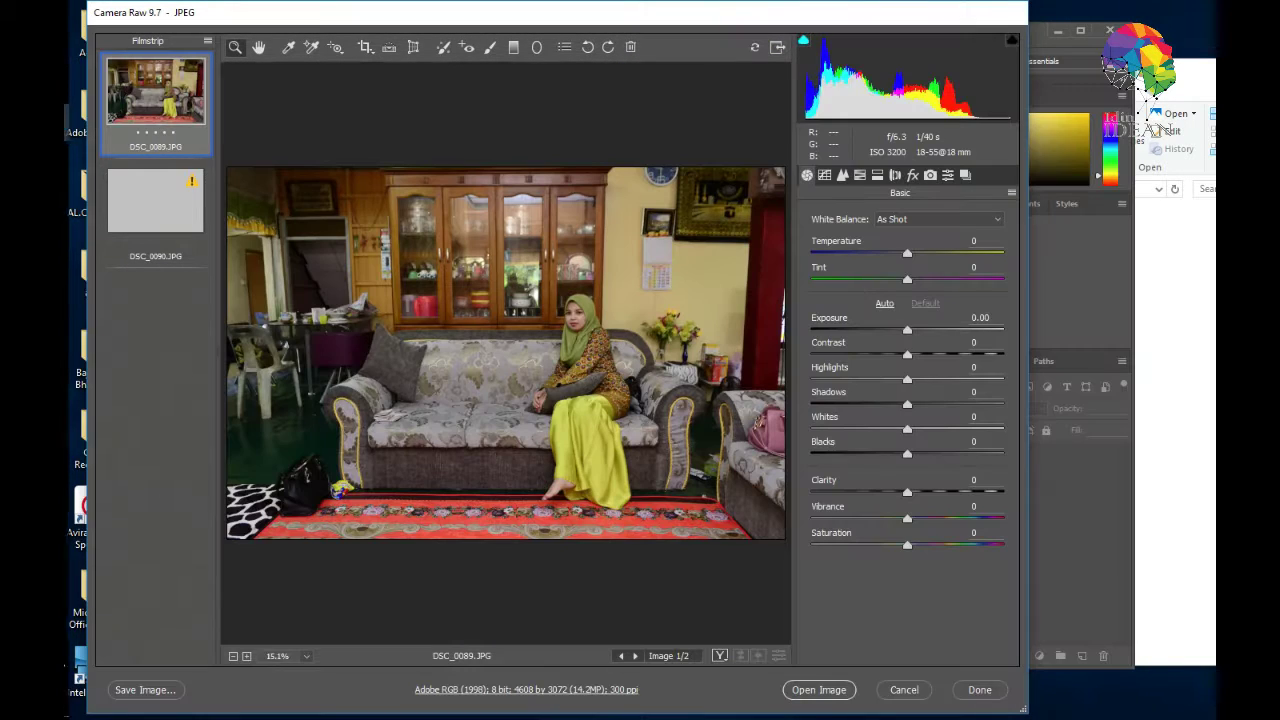
pyautogui.click(812, 689)
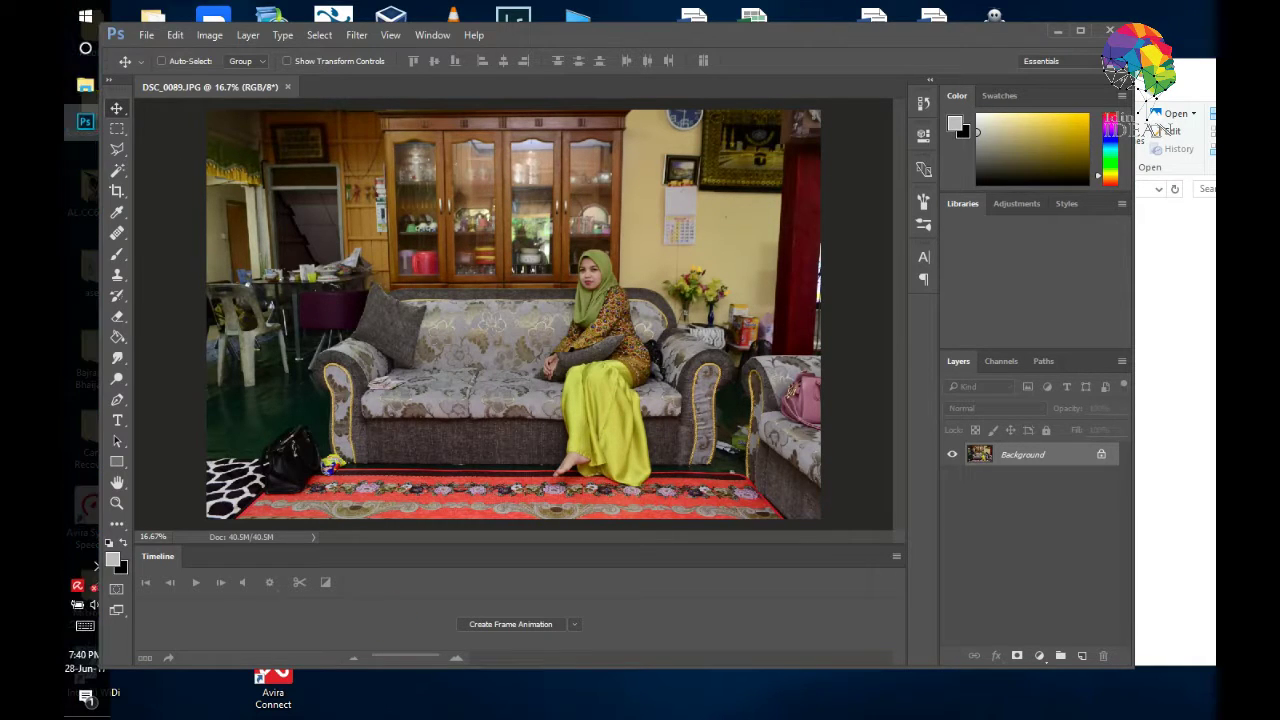
# Step: Bring DSC_0090.JPG from the ngah folder into Photoshop and open it from Camera Raw as a second document
pyautogui.click(85, 88)
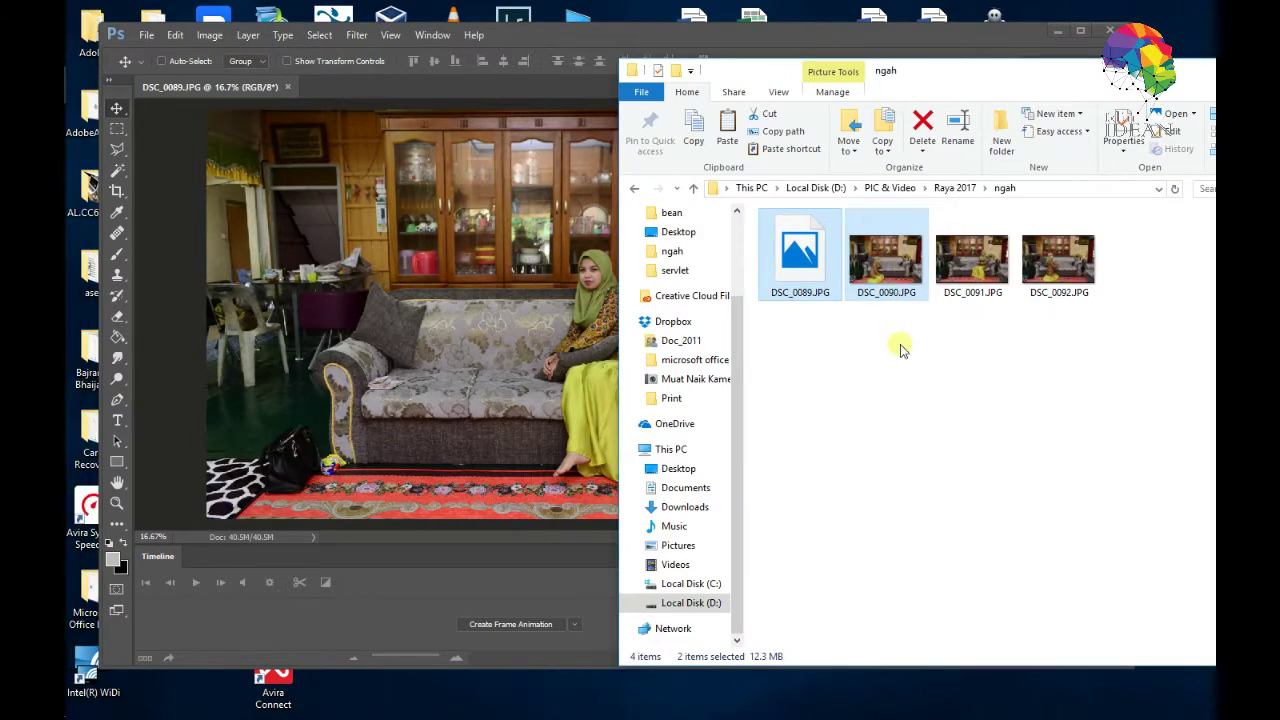
pyautogui.moveTo(886, 262); pyautogui.dragTo(400, 98)
pyautogui.click(833, 697)
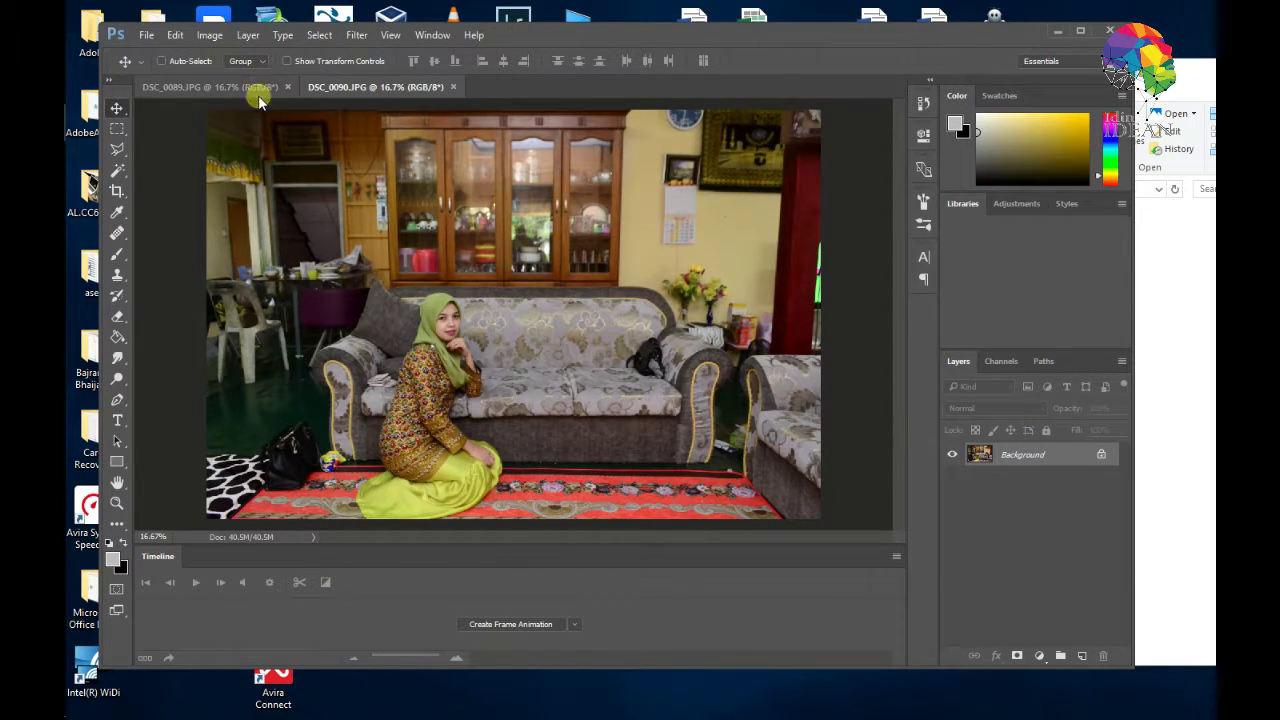
# Step: Duplicate the Background layer of DSC_0090.JPG and hide the original layer
pyautogui.moveTo(1037, 455); pyautogui.dragTo(1082, 655)
pyautogui.click(955, 478)
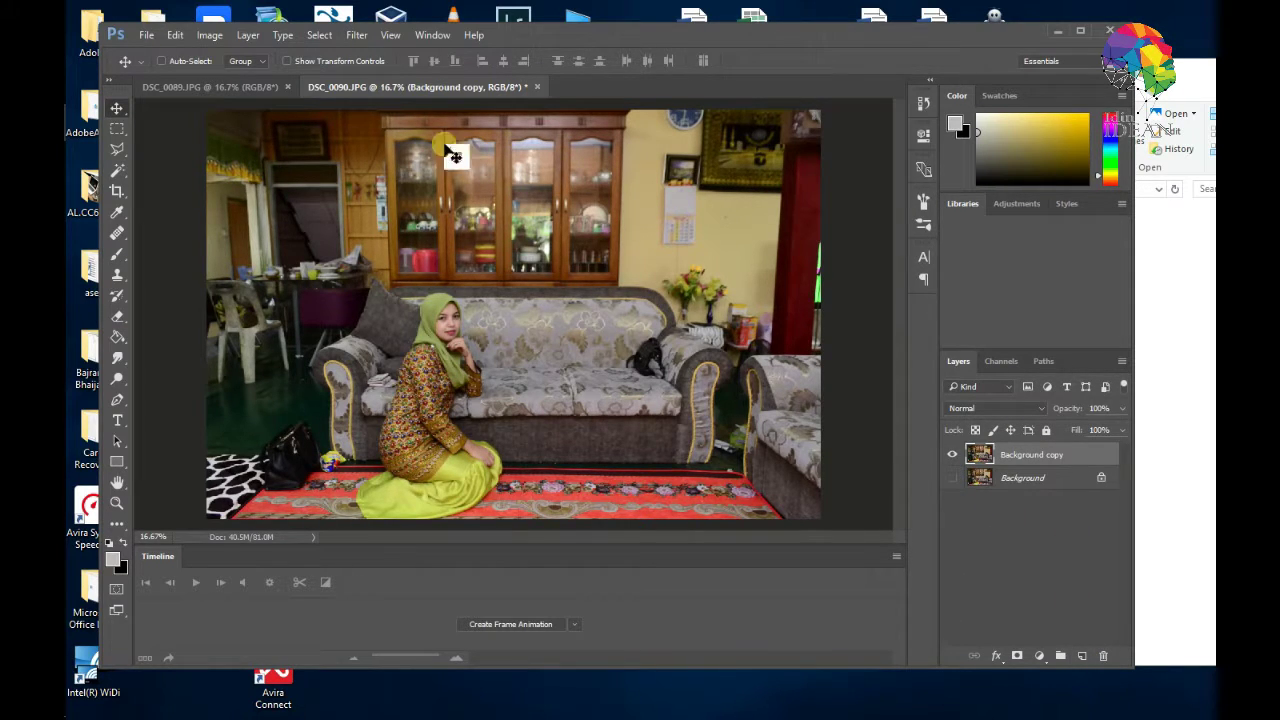
# Step: Select the whole DSC_0089.JPG photo with the Rectangular Marquee tool and copy it
pyautogui.click(248, 89)
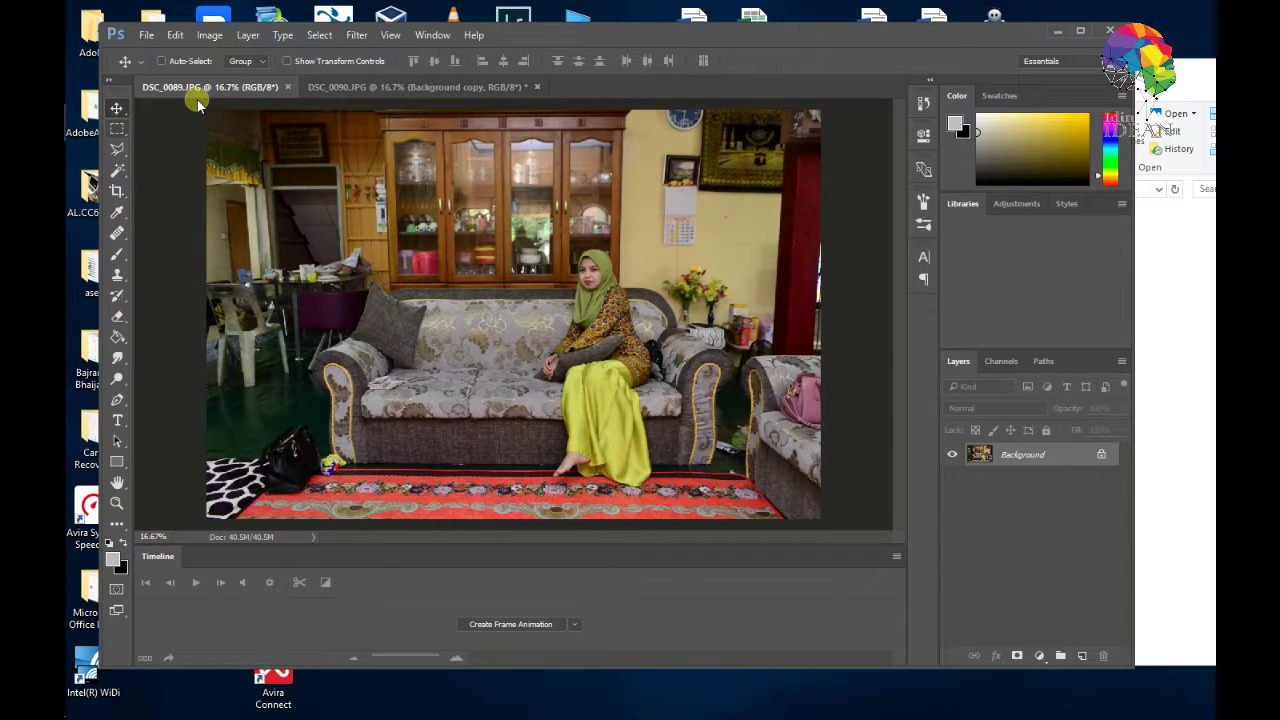
pyautogui.press('m')
pyautogui.moveTo(206, 109); pyautogui.dragTo(831, 534)
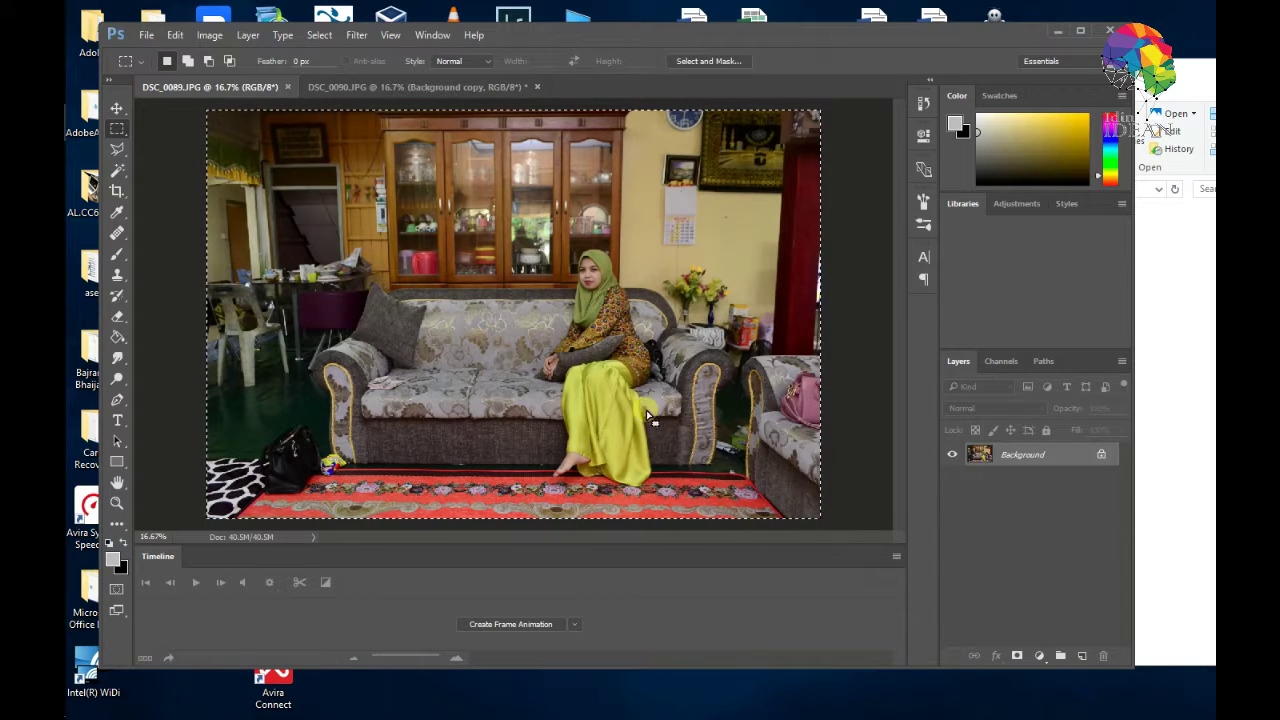
pyautogui.rightClick(445, 292)
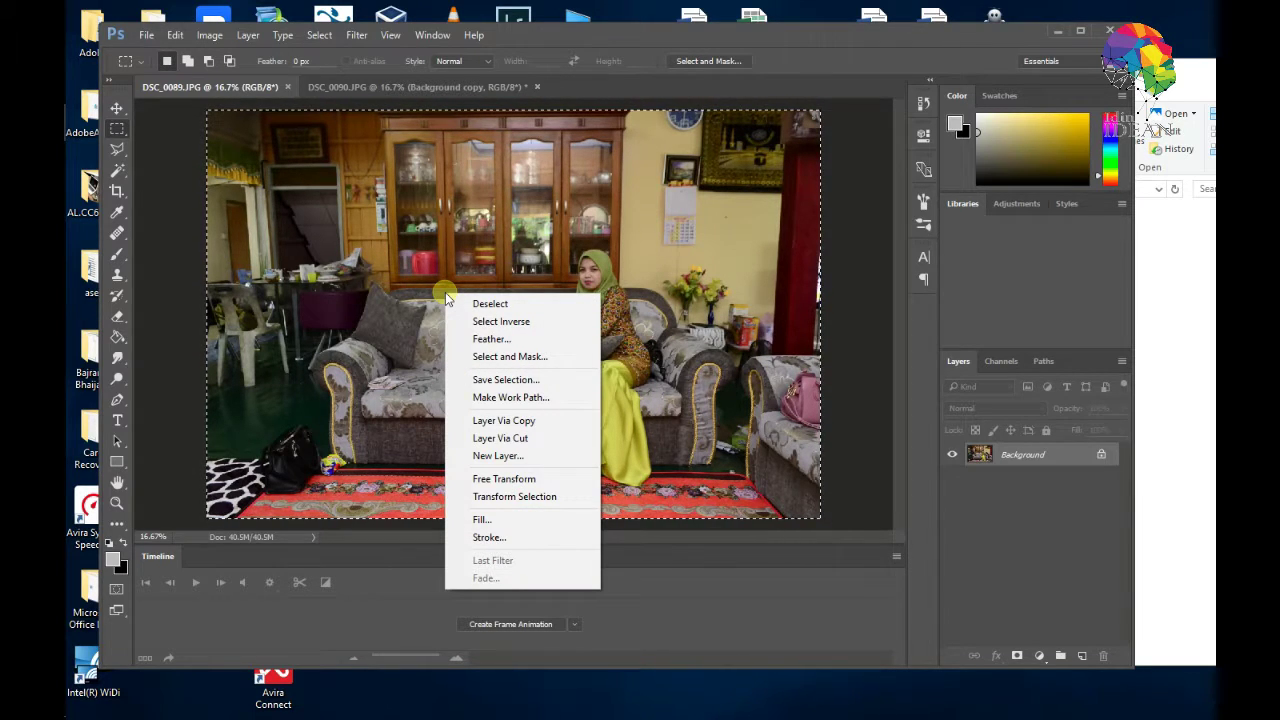
pyautogui.click(174, 276)
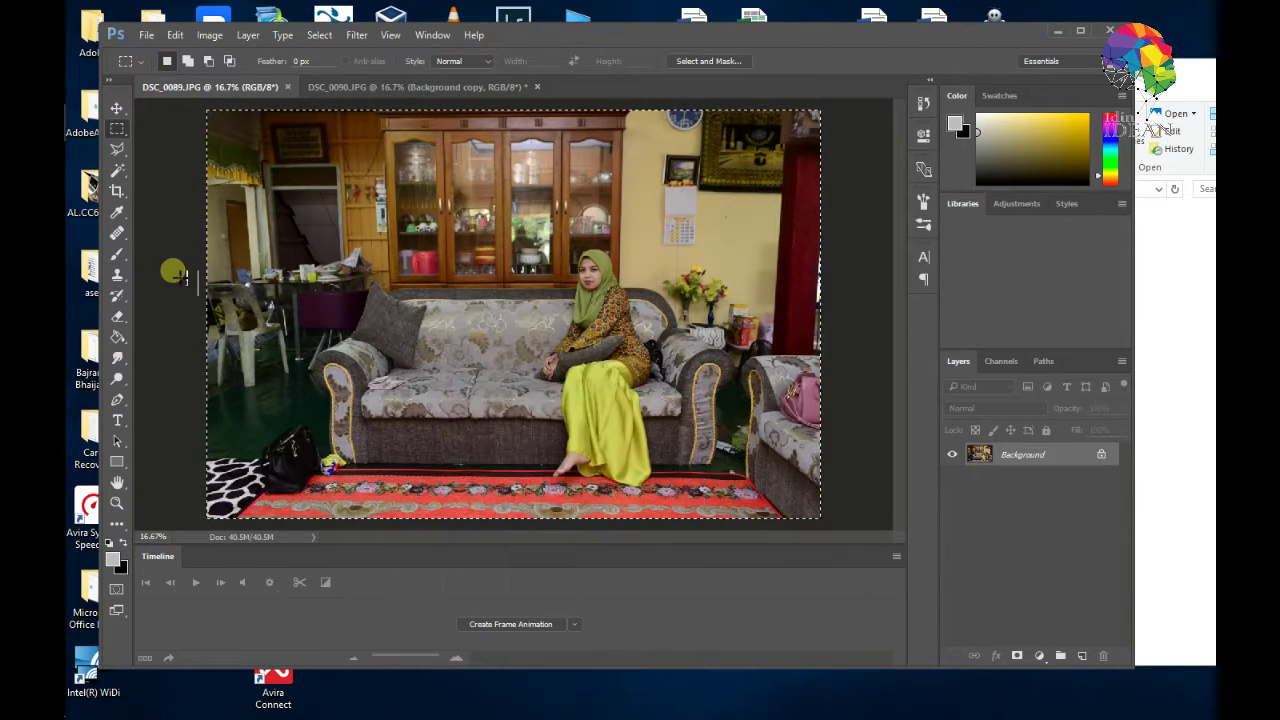
pyautogui.click(174, 35)
pyautogui.moveTo(146, 37)
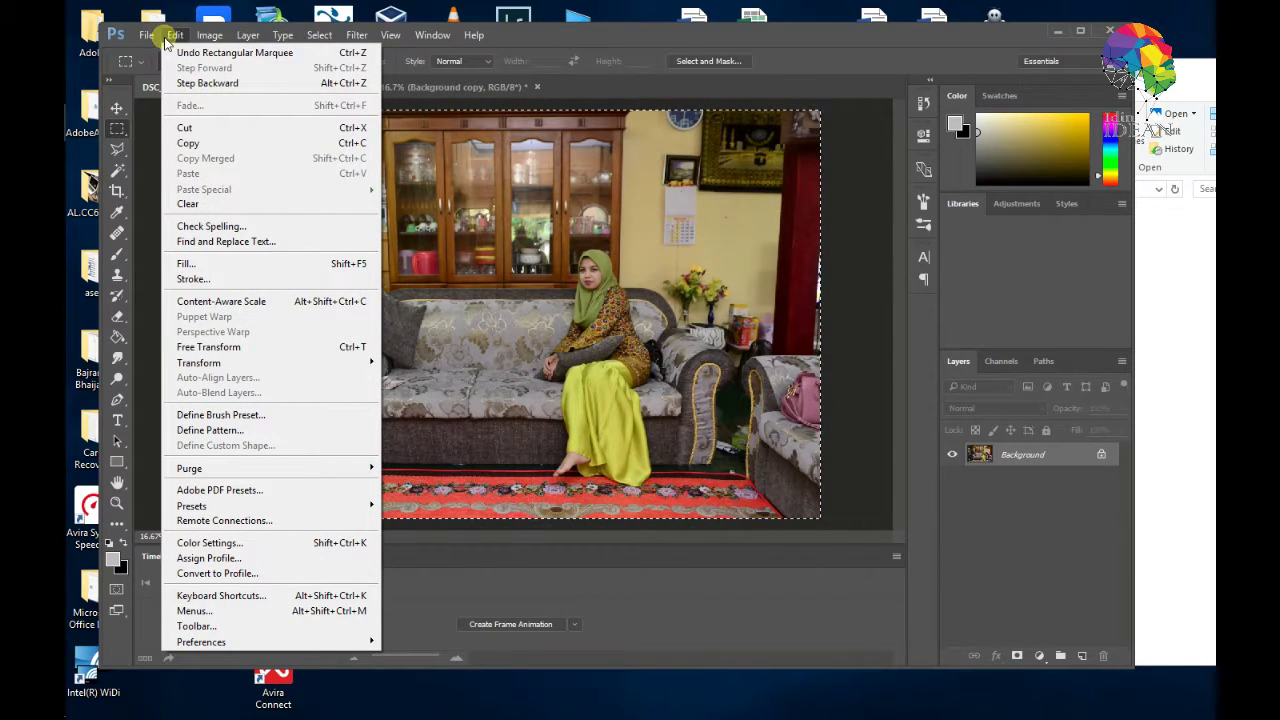
pyautogui.click(190, 143)
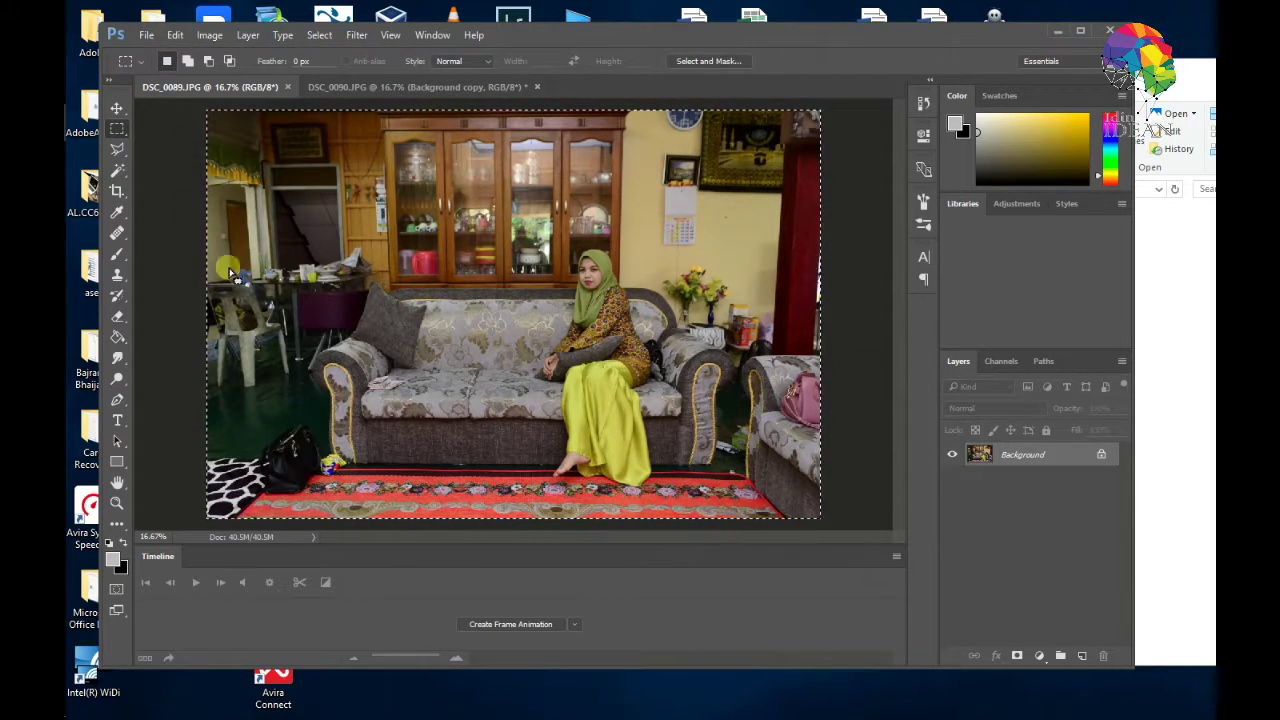
# Step: Paste the copied photo into DSC_0090.JPG as a new layer above the background copy
pyautogui.click(362, 87)
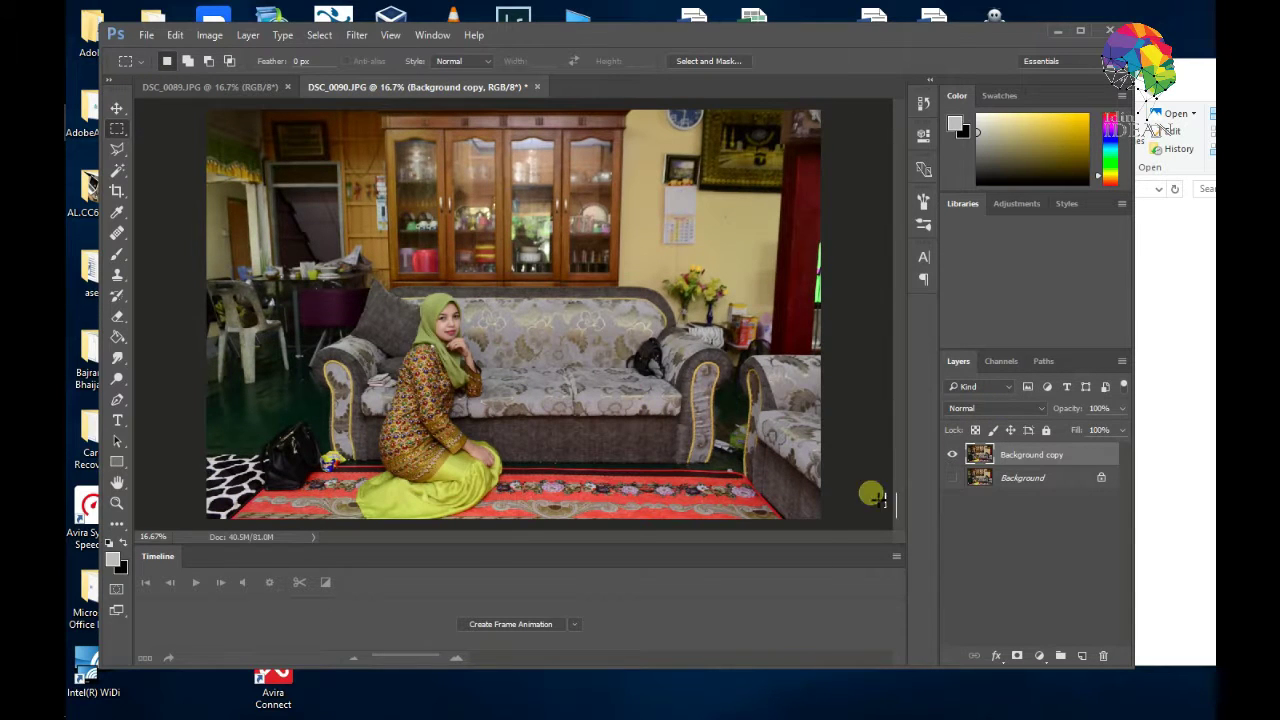
pyautogui.click(174, 36)
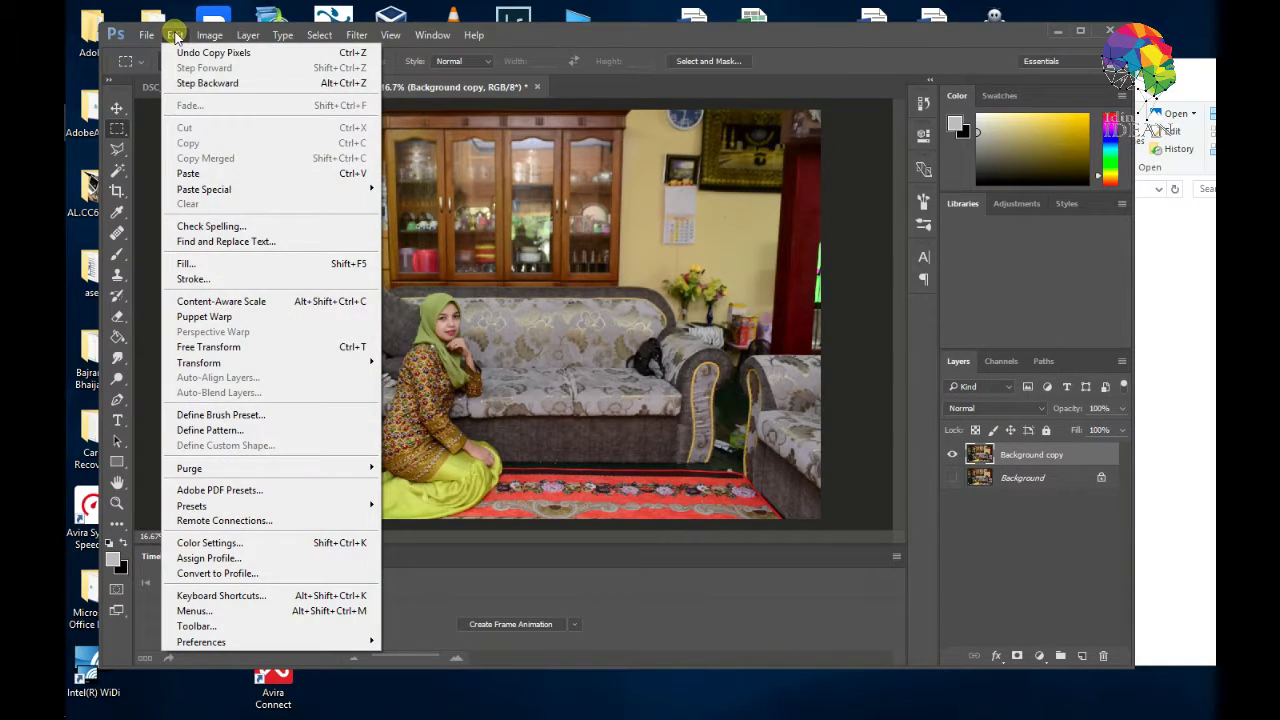
pyautogui.click(195, 174)
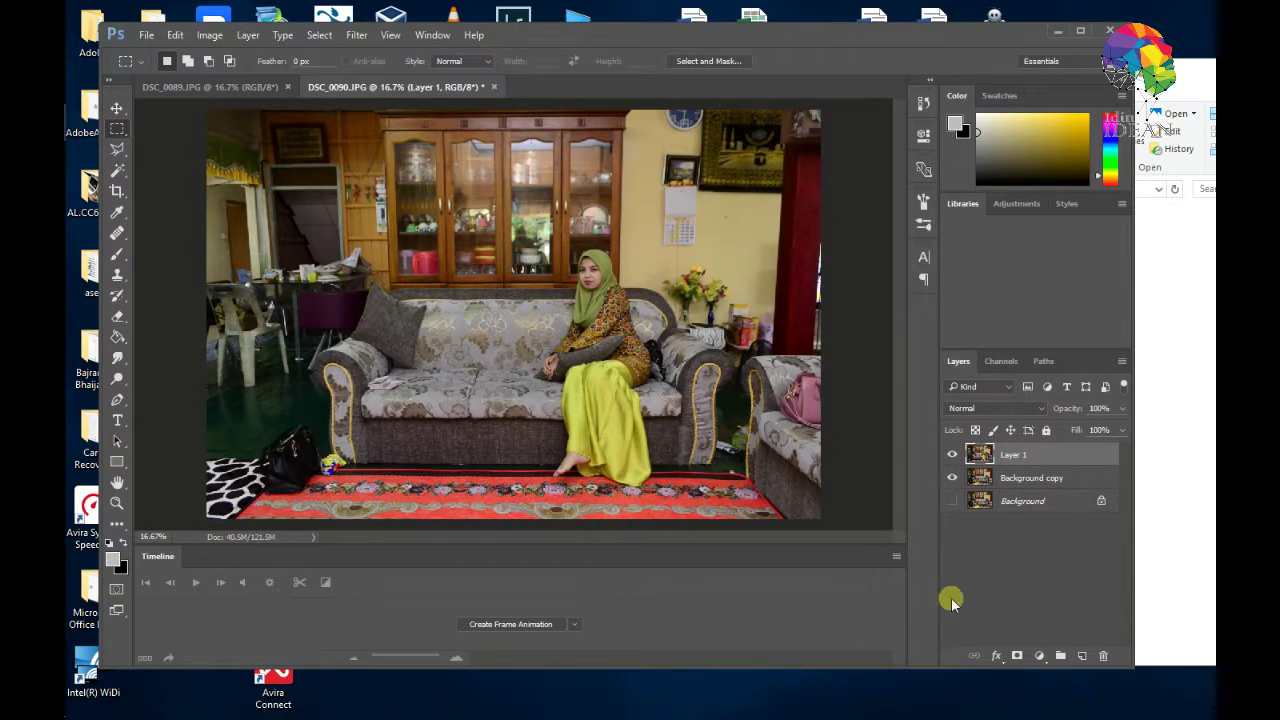
# Step: Add a layer mask to the pasted photo layer and fill the mask with black using the Paint Bucket
pyautogui.click(1017, 656)
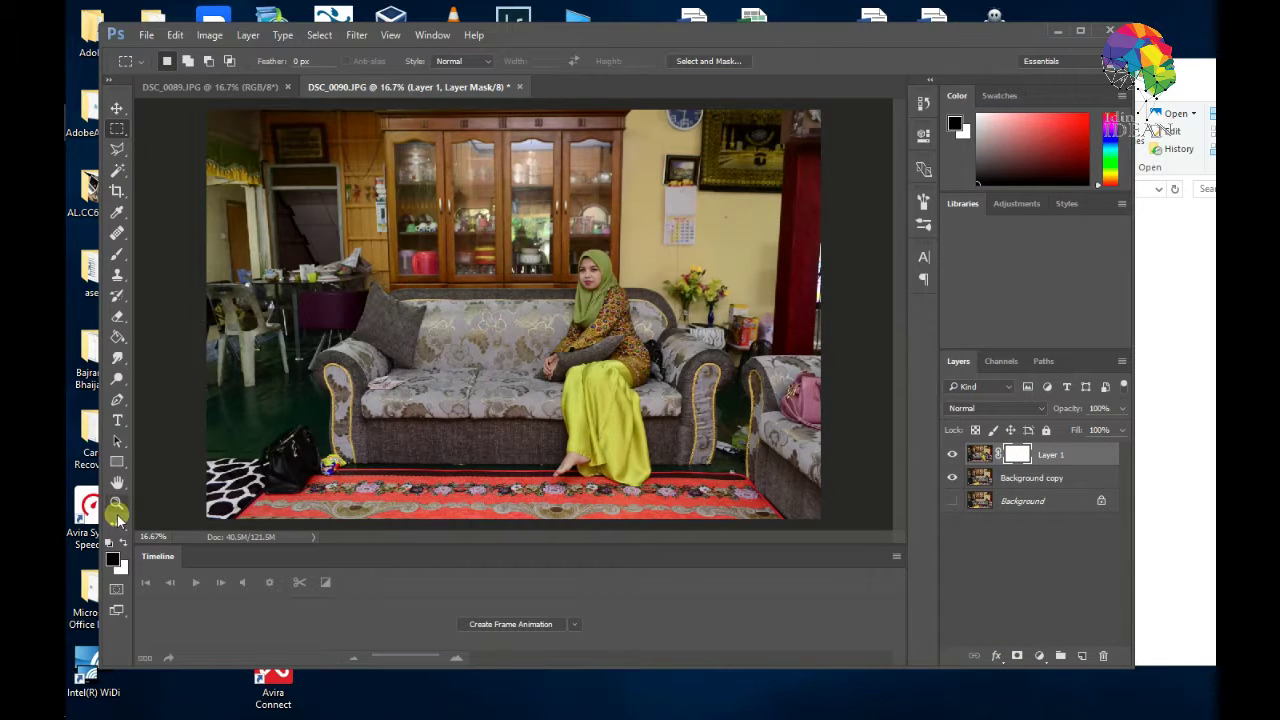
pyautogui.click(117, 342)
pyautogui.click(390, 355)
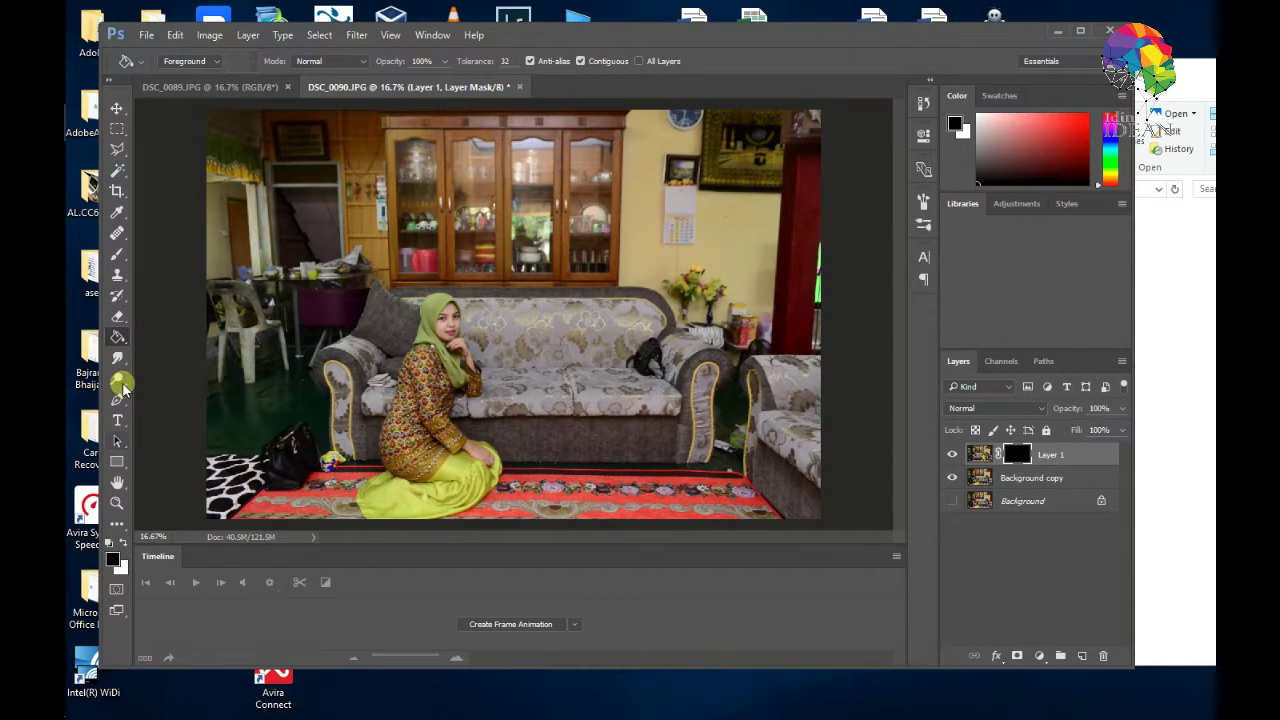
# Step: Paint white on the layer mask with a 338 px hard round brush to reveal the woman sitting on the sofa
pyautogui.click(117, 253)
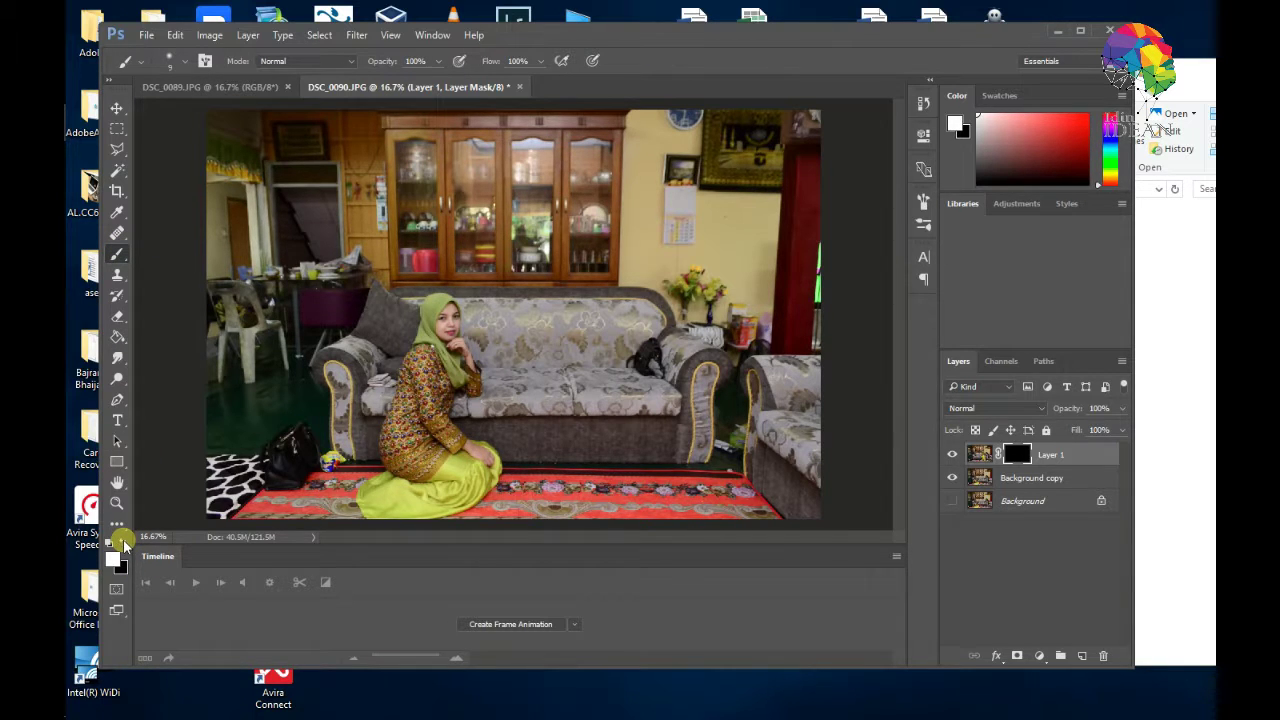
pyautogui.rightClick(561, 281)
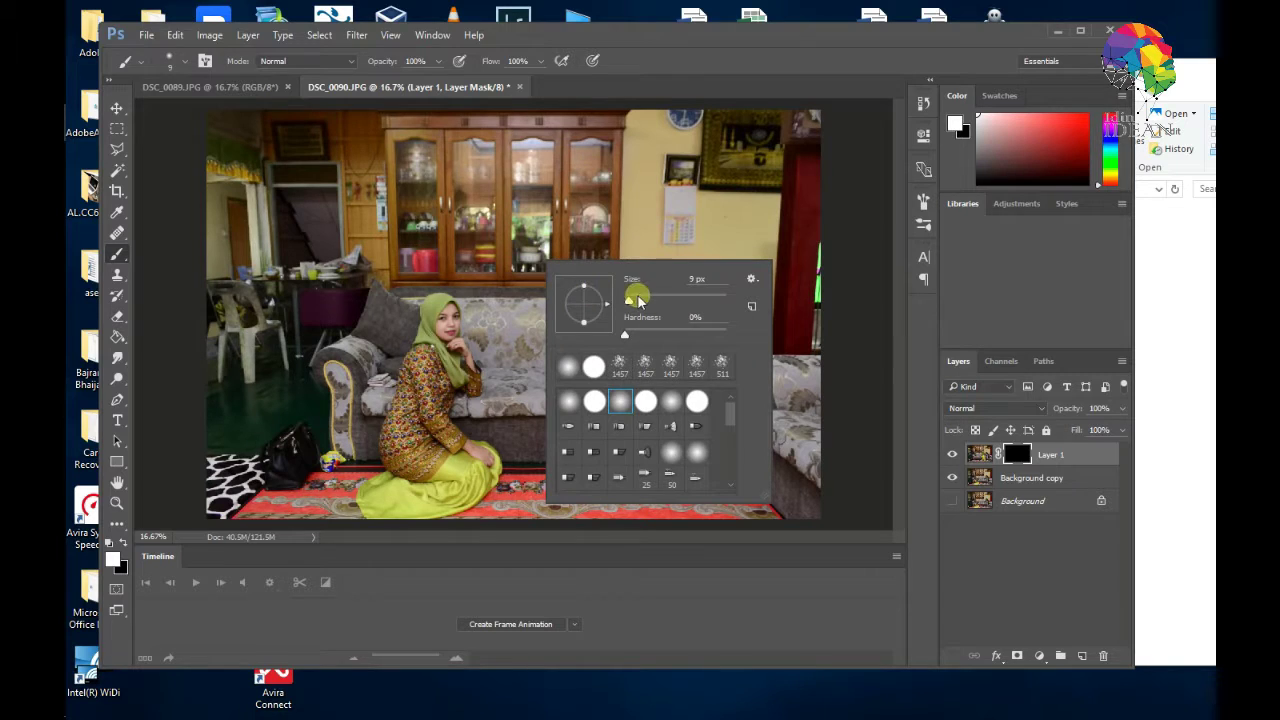
pyautogui.moveTo(671, 300); pyautogui.dragTo(684, 300)
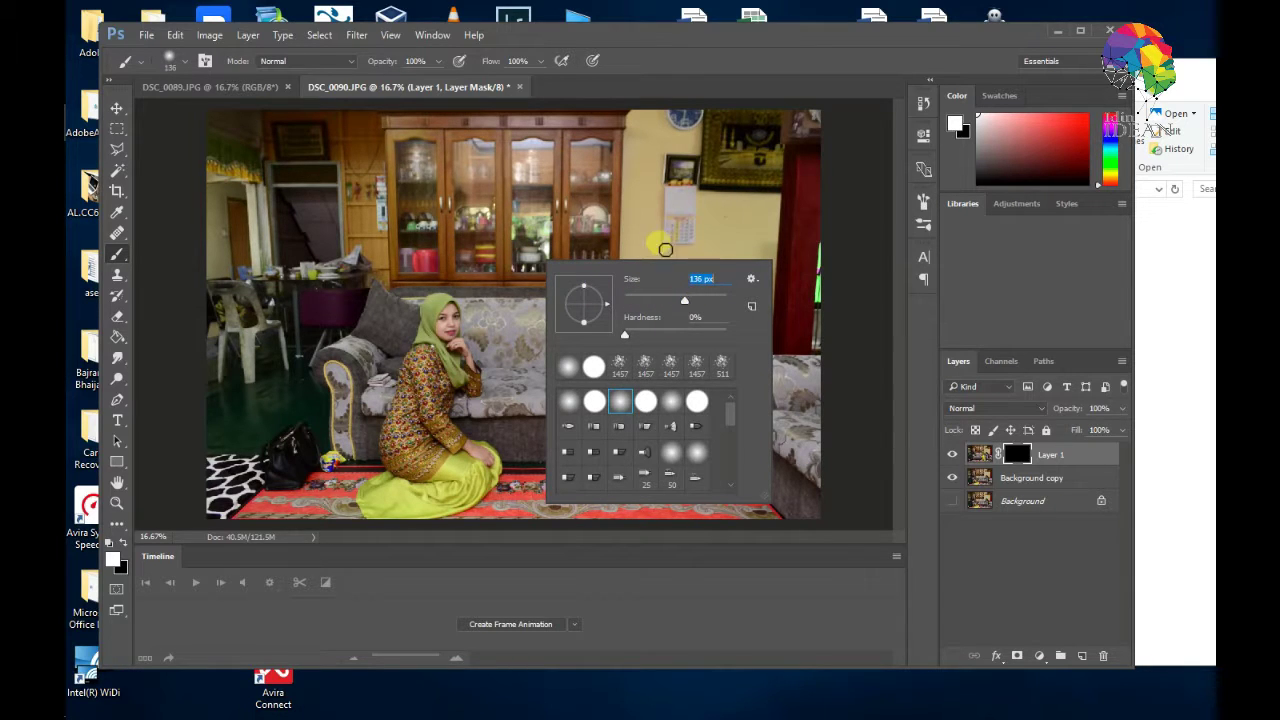
pyautogui.click(594, 402)
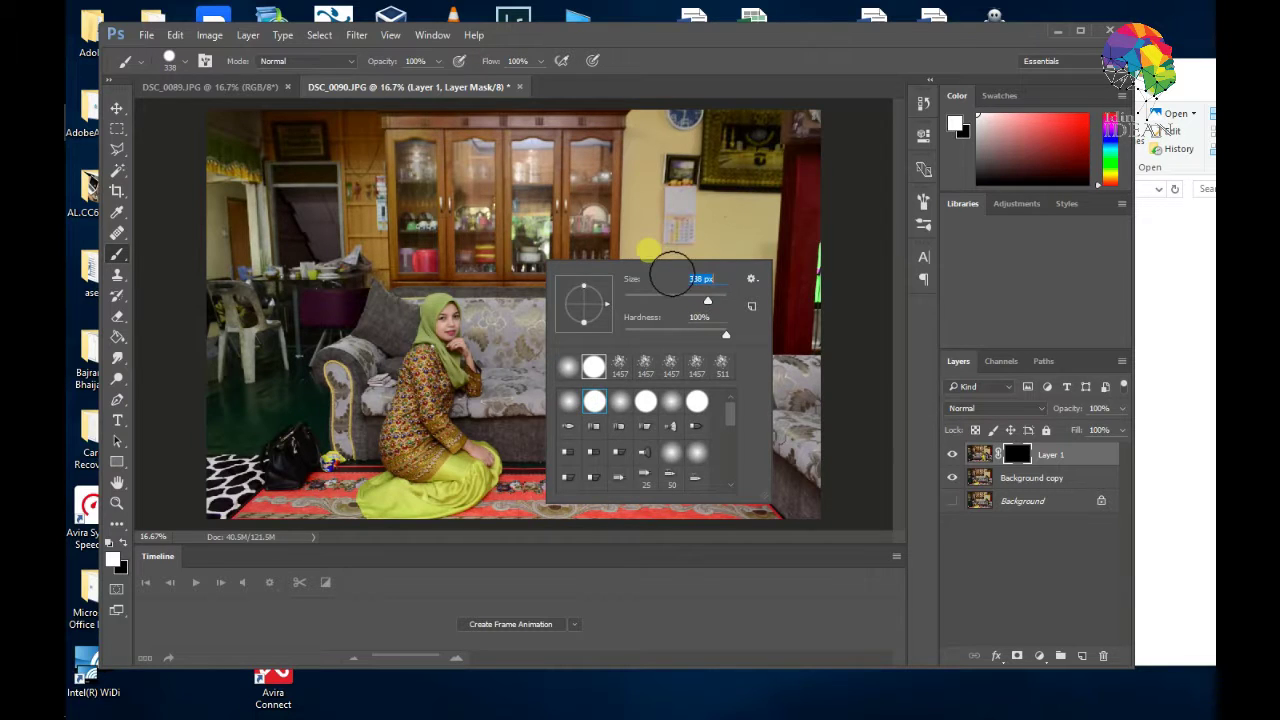
pyautogui.click(645, 283)
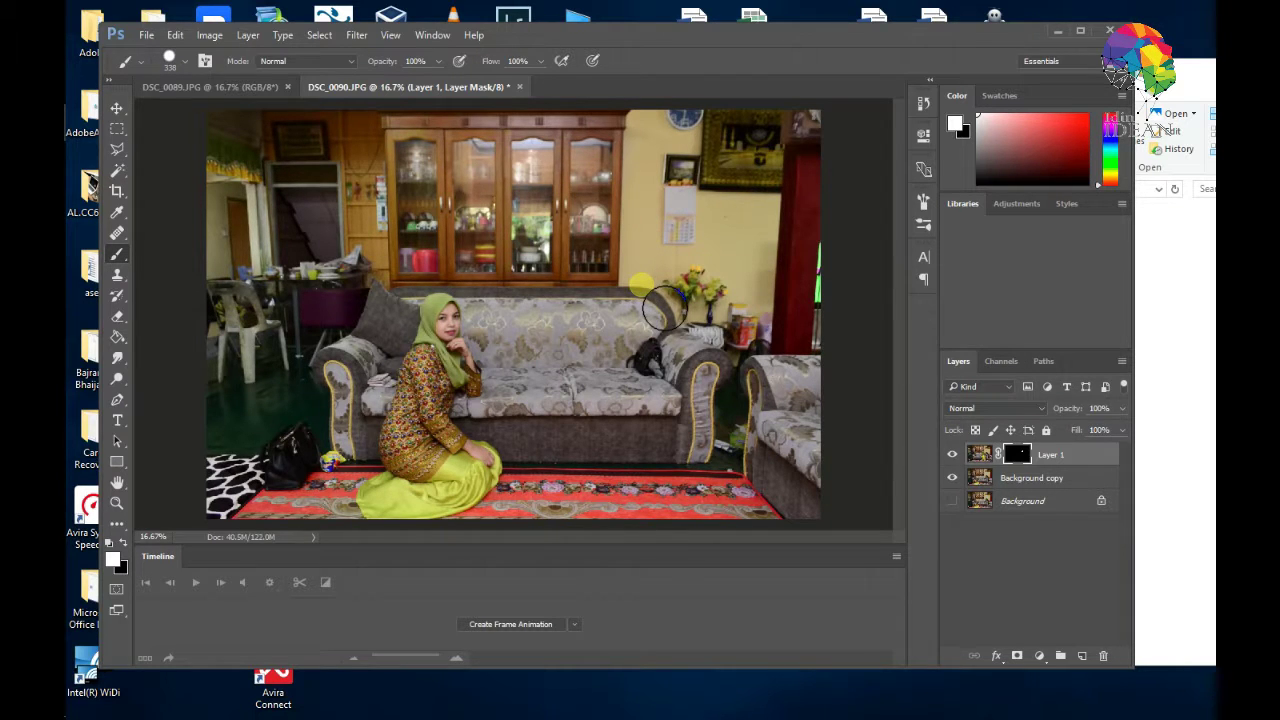
pyautogui.moveTo(663, 310)
pyautogui.mouseDown()
pyautogui.moveTo(623, 318)
pyautogui.moveTo(649, 301)
pyautogui.moveTo(596, 289)
pyautogui.moveTo(629, 298)
pyautogui.moveTo(596, 325)
pyautogui.moveTo(631, 327)
pyautogui.moveTo(587, 339)
pyautogui.moveTo(600, 358)
pyautogui.moveTo(643, 356)
pyautogui.moveTo(595, 389)
pyautogui.moveTo(651, 393)
pyautogui.moveTo(610, 383)
pyautogui.moveTo(606, 422)
pyautogui.moveTo(577, 388)
pyautogui.moveTo(572, 398)
pyautogui.moveTo(578, 417)
pyautogui.moveTo(647, 419)
pyautogui.moveTo(652, 359)
pyautogui.moveTo(614, 463)
pyautogui.moveTo(604, 432)
pyautogui.moveTo(602, 505)
pyautogui.moveTo(592, 498)
pyautogui.moveTo(651, 491)
pyautogui.moveTo(647, 479)
pyautogui.moveTo(651, 499)
pyautogui.moveTo(680, 503)
pyautogui.moveTo(647, 458)
pyautogui.moveTo(667, 399)
pyautogui.moveTo(616, 323)
pyautogui.moveTo(643, 315)
pyautogui.moveTo(613, 280)
pyautogui.moveTo(570, 344)
pyautogui.moveTo(592, 507)
pyautogui.mouseUp()
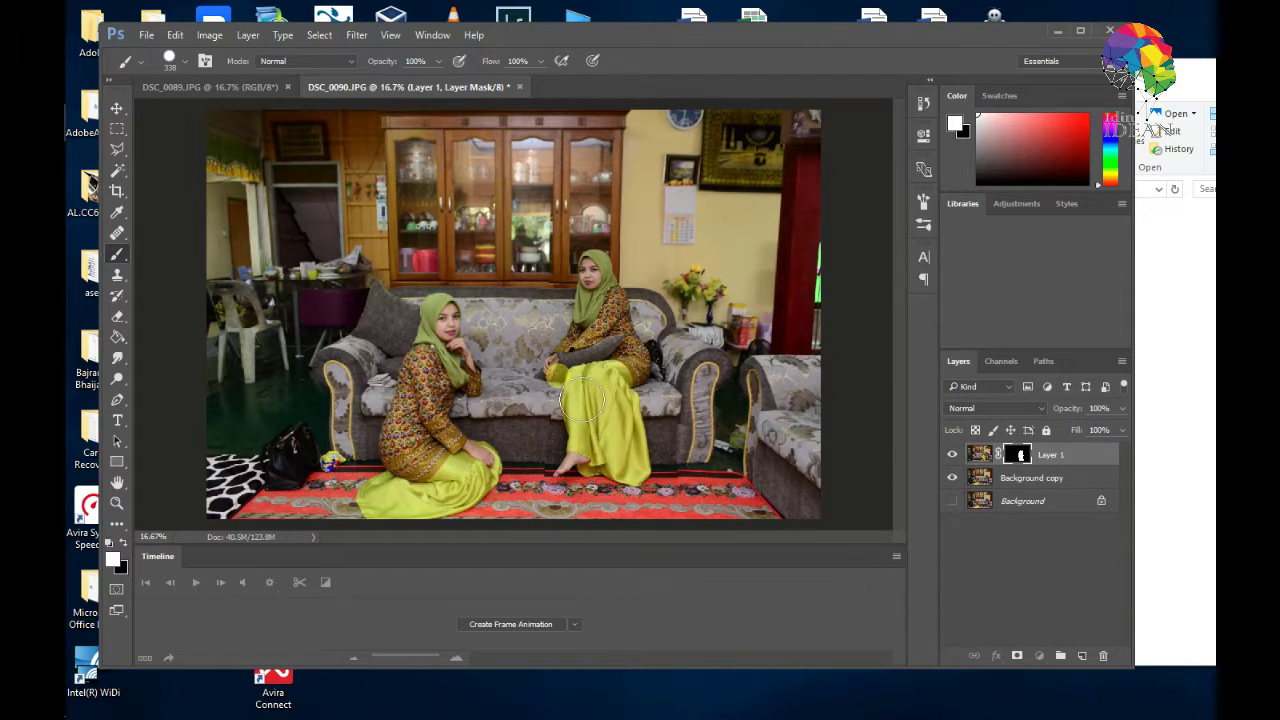
# Step: Shift the masked photo layer slightly upward to Y 1518 px with Free Transform to align it with the photo beneath
pyautogui.hotkey('ctrl', 't')
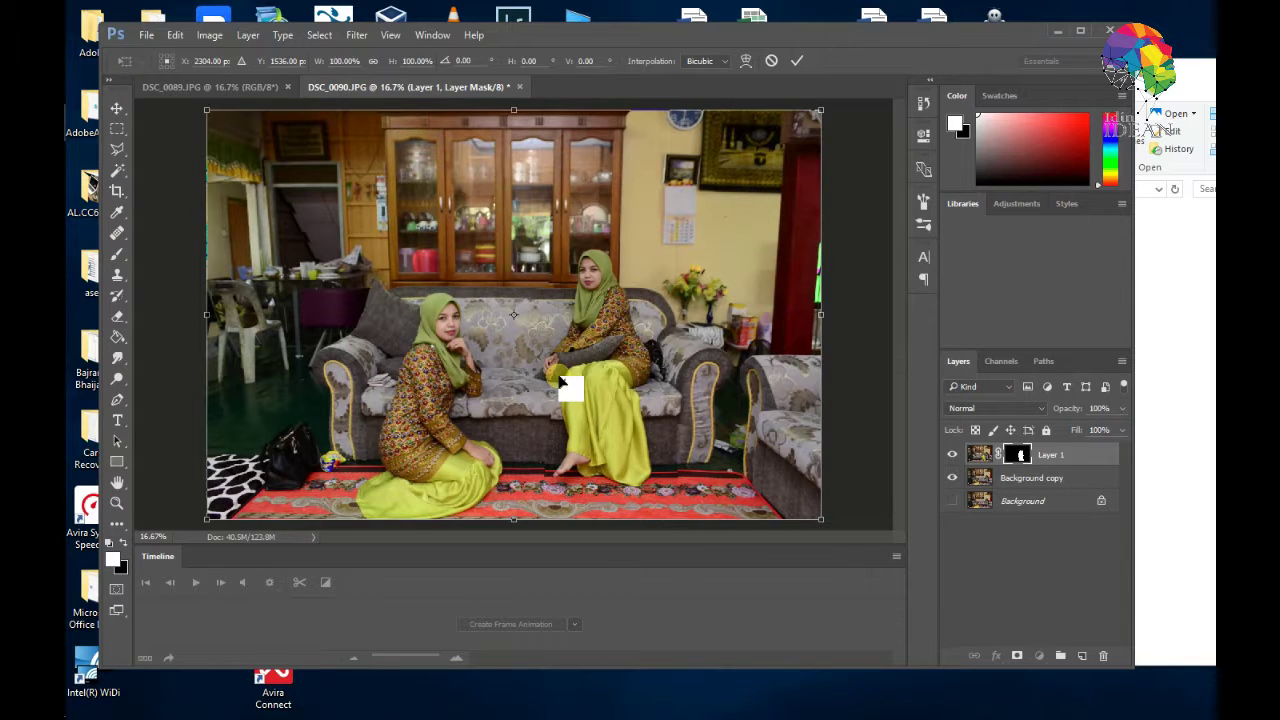
pyautogui.moveTo(563, 383); pyautogui.dragTo(563, 384)
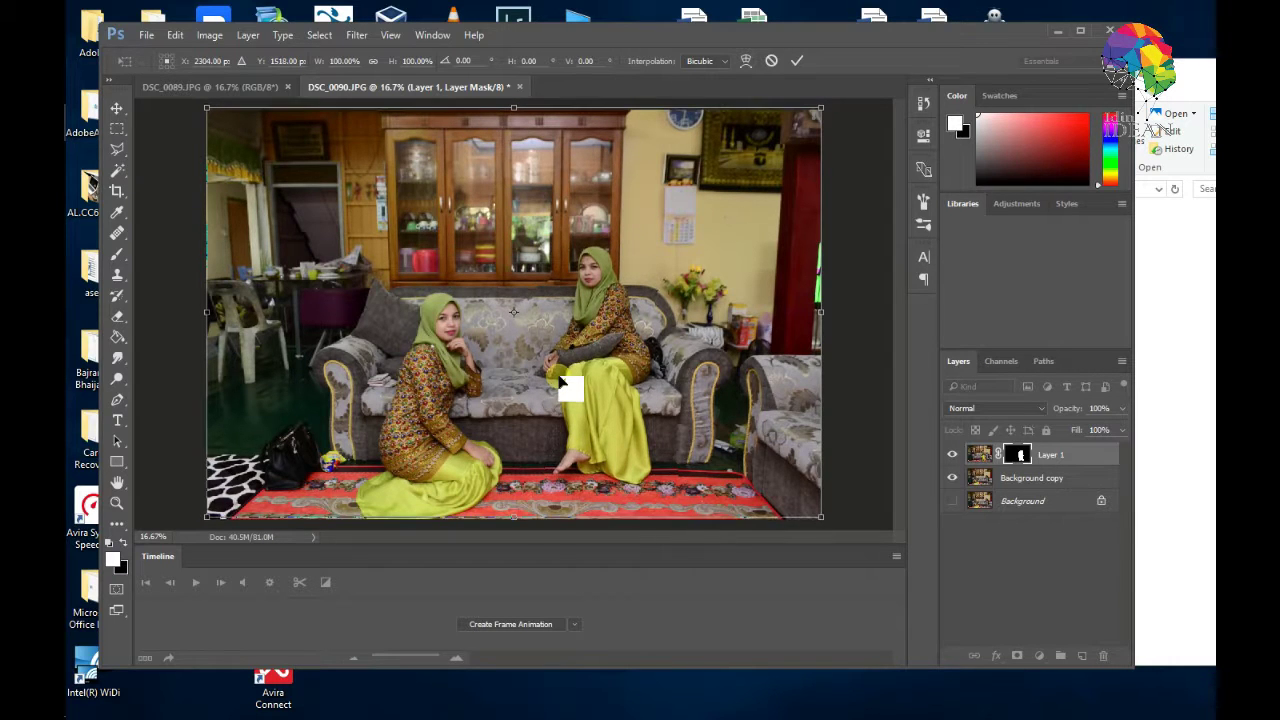
pyautogui.scroll(3, 577, 491)
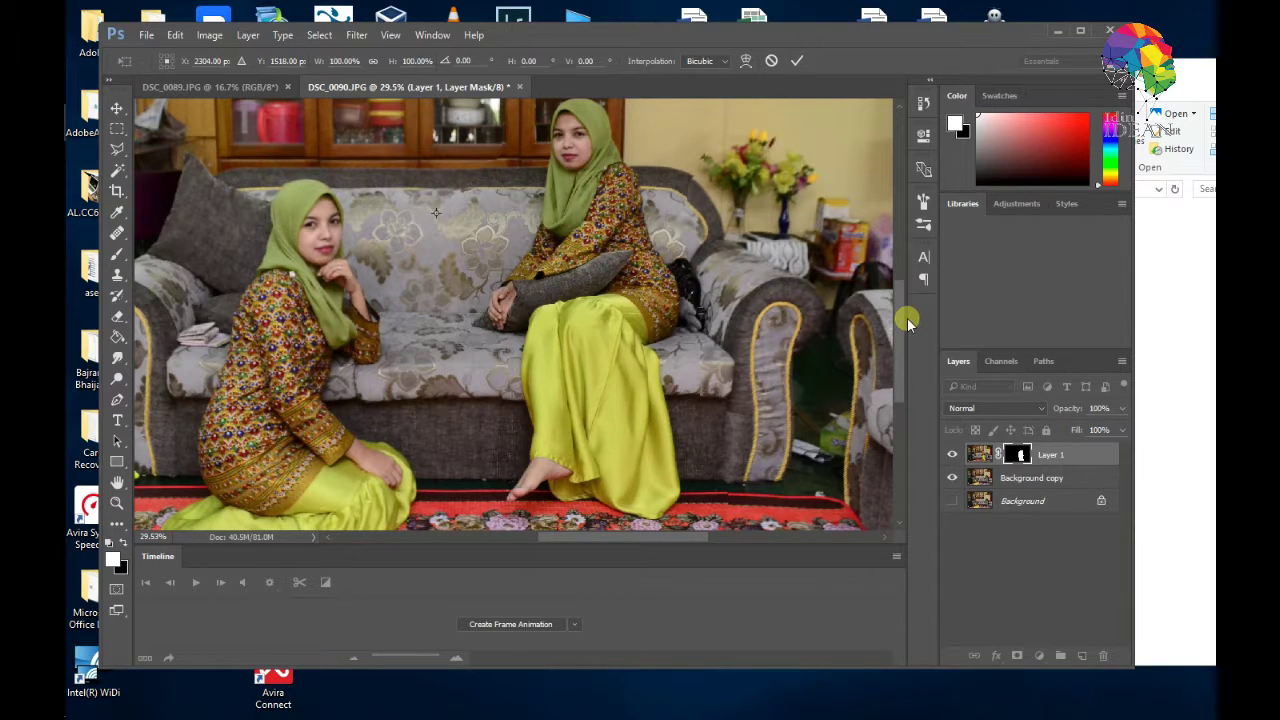
pyautogui.scroll(-2, 897, 314)
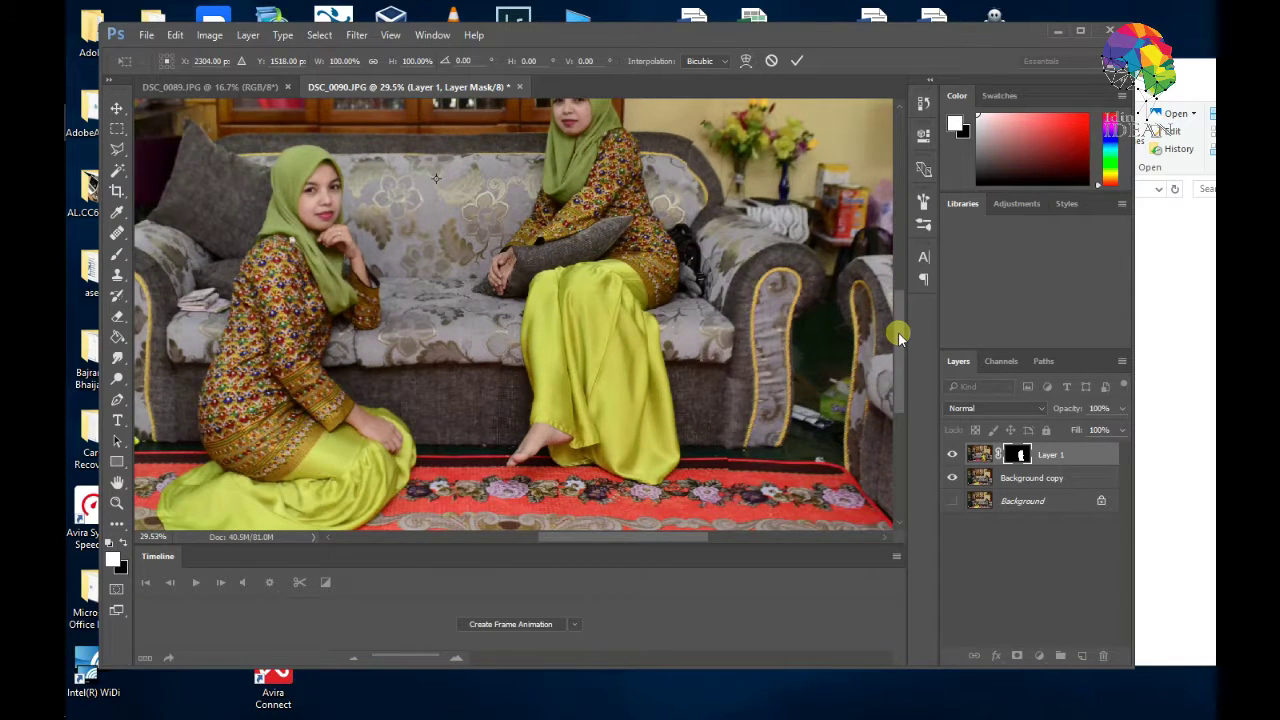
pyautogui.scroll(1, 752, 362)
pyautogui.scroll(4, 720, 365)
pyautogui.scroll(-4, 720, 365)
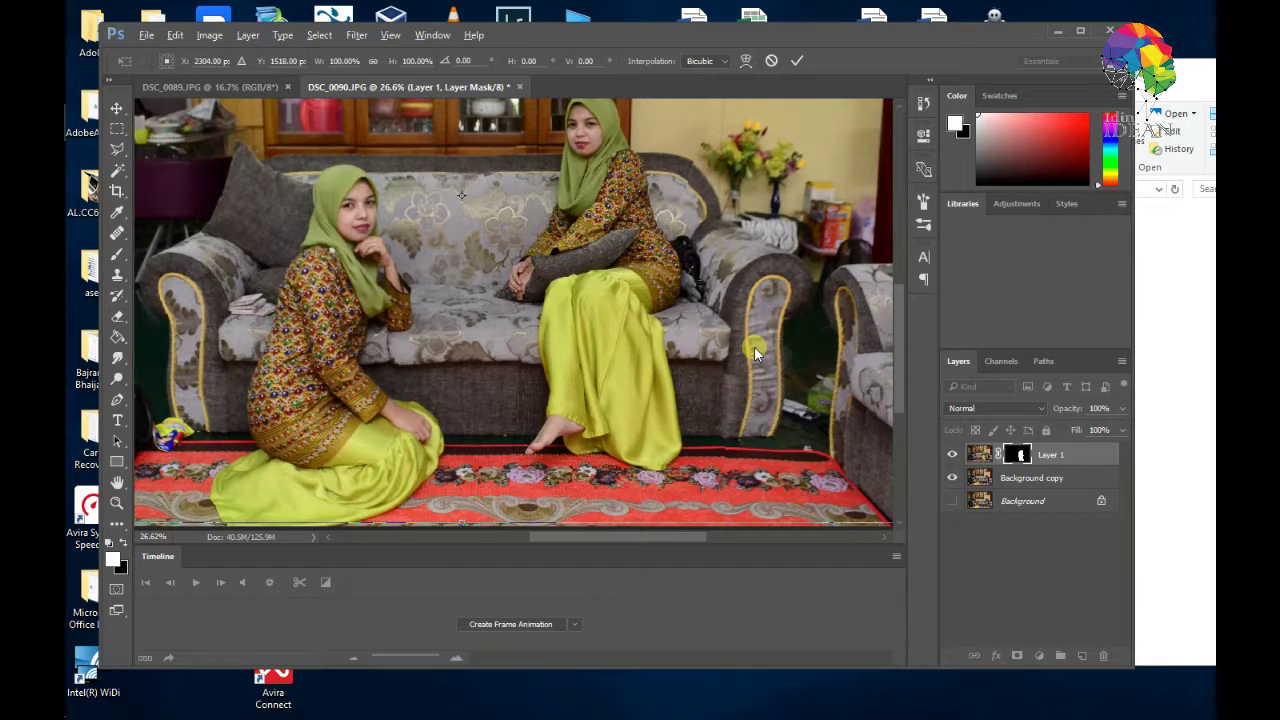
pyautogui.click(797, 60)
# Step: Toggle the masked layer's visibility on and off and examine how the seated woman blends with the sofa and carpet
pyautogui.press('b')
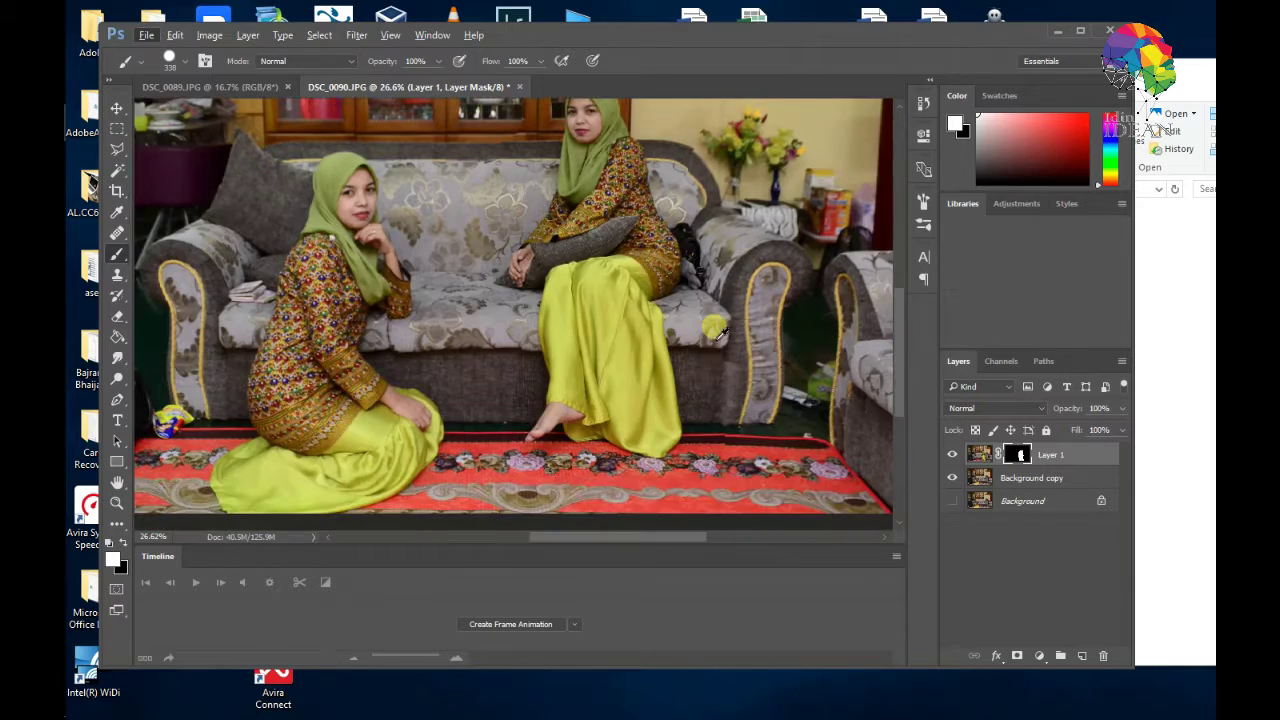
pyautogui.scroll(4, 712, 328)
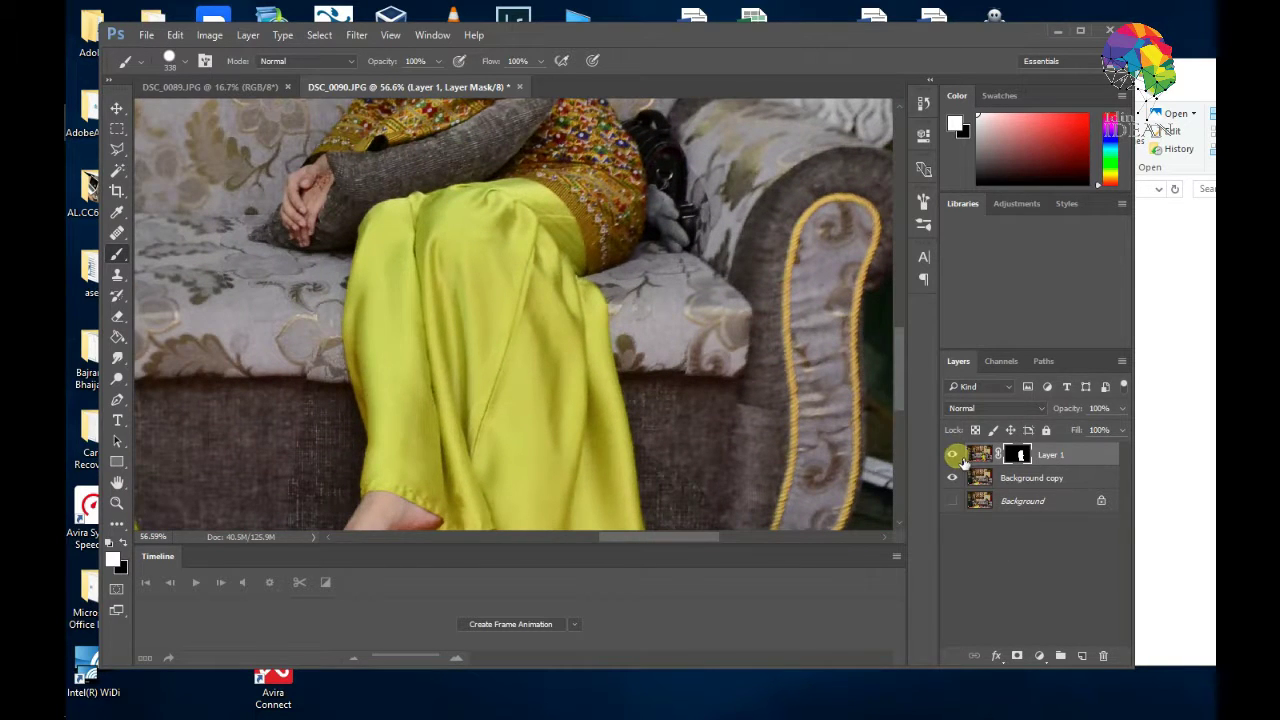
pyautogui.click(955, 456)
pyautogui.click(955, 456)
pyautogui.click(955, 456)
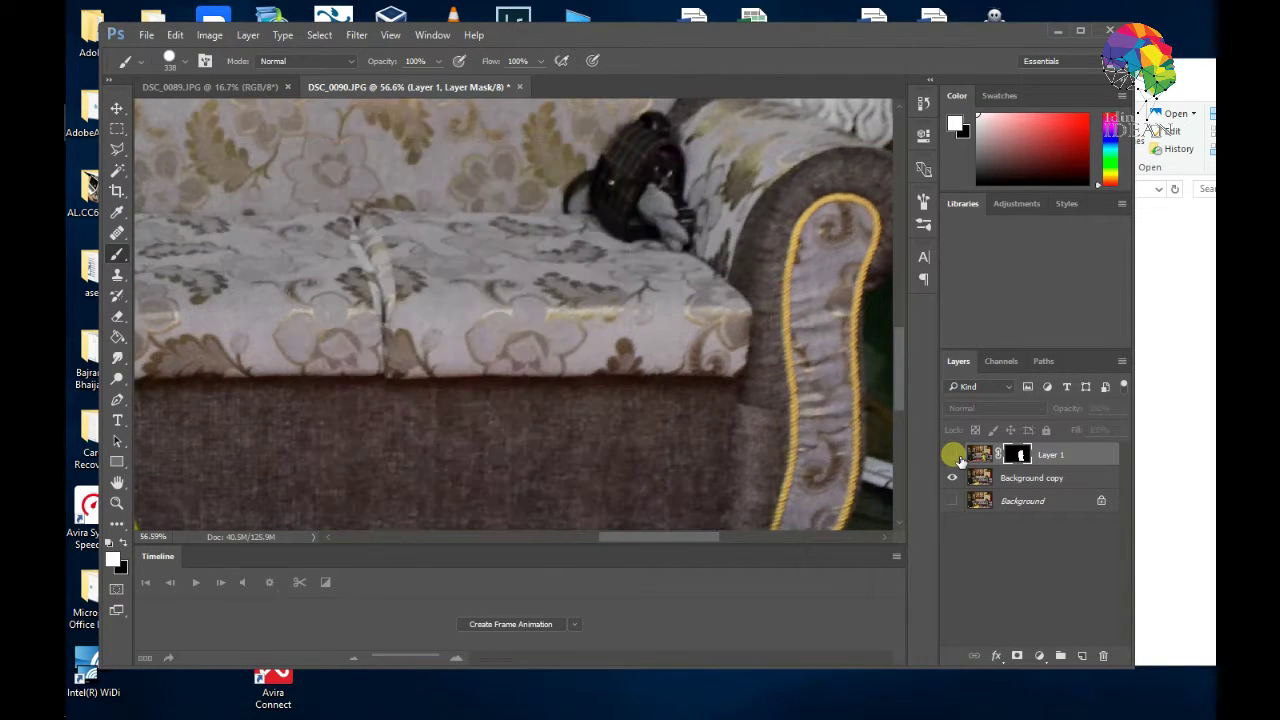
pyautogui.click(955, 456)
pyautogui.click(955, 456)
pyautogui.click(955, 456)
pyautogui.scroll(-2, 256, 400)
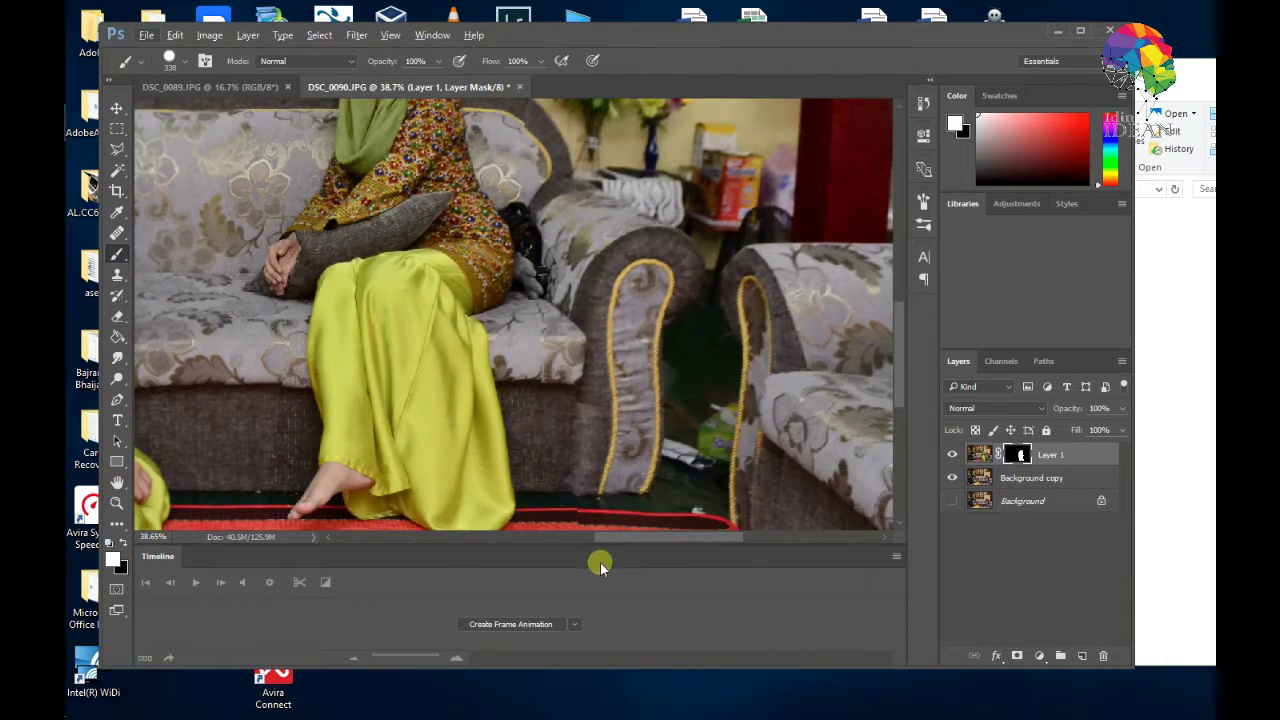
pyautogui.moveTo(638, 541); pyautogui.dragTo(585, 541)
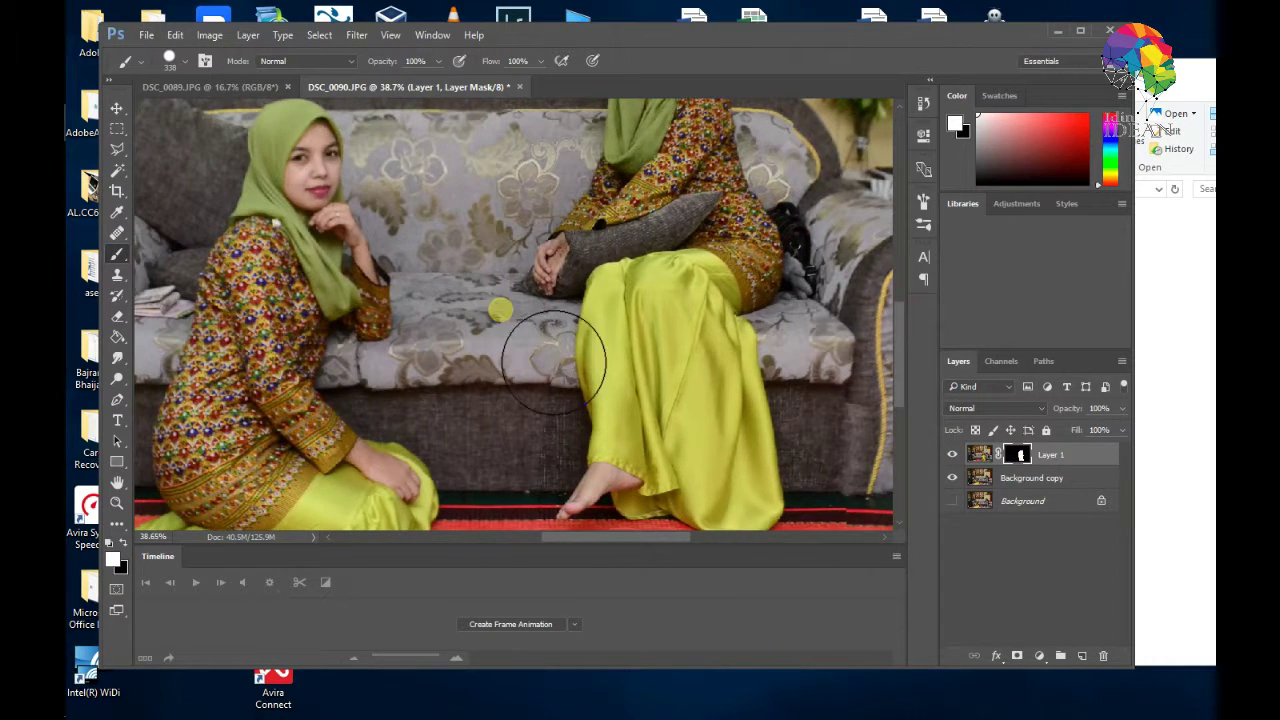
# Step: Switch to a 124 px soft round brush and undo the last mask stroke over the kneeling woman's skirt
pyautogui.rightClick(455, 300)
pyautogui.moveTo(618, 341); pyautogui.dragTo(596, 341)
pyautogui.click(455, 368)
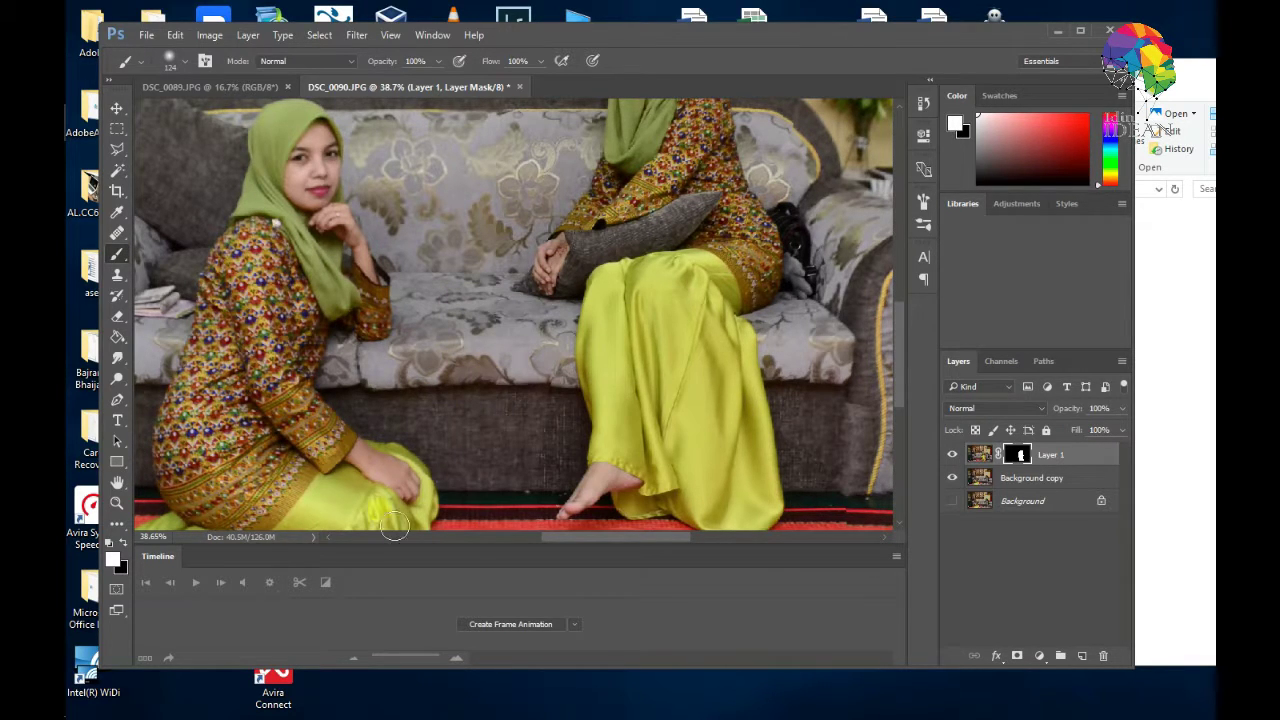
pyautogui.hotkey('ctrl', 'z')
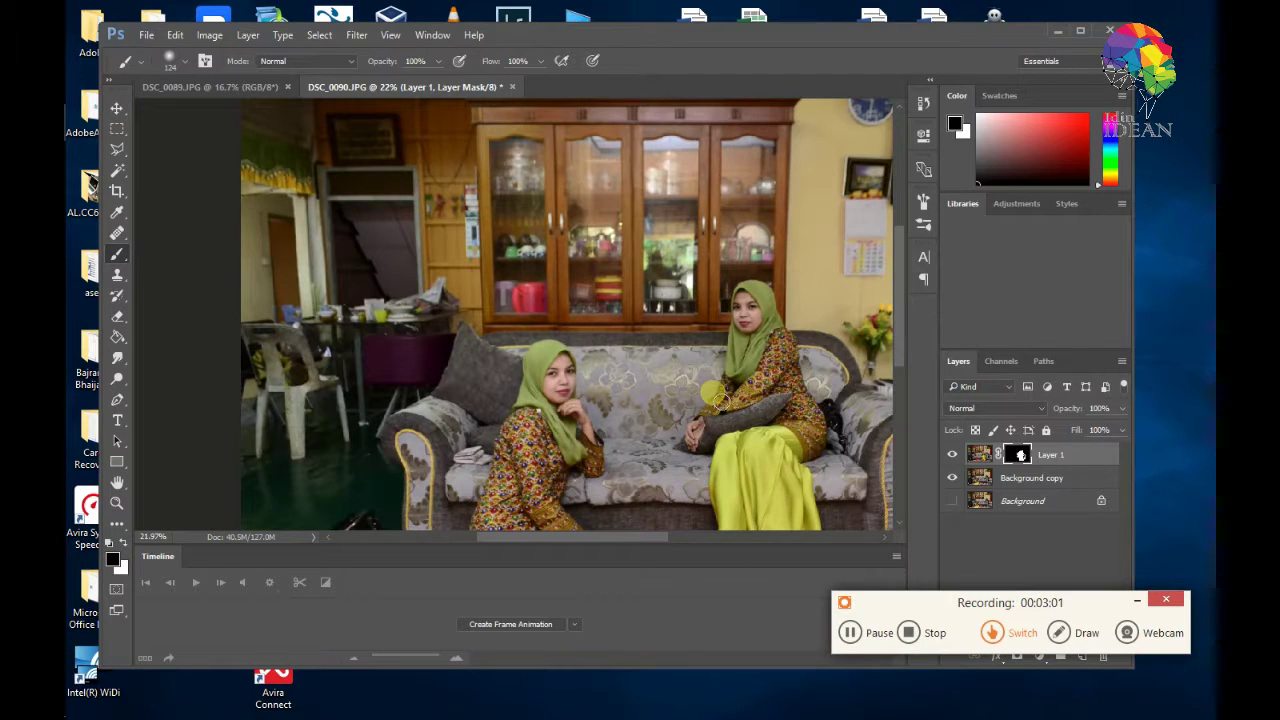
# Step: Paint black (000000) on the layer mask along the sofa's backrest between the two women to blend the photos
pyautogui.scroll(3, 690, 262)
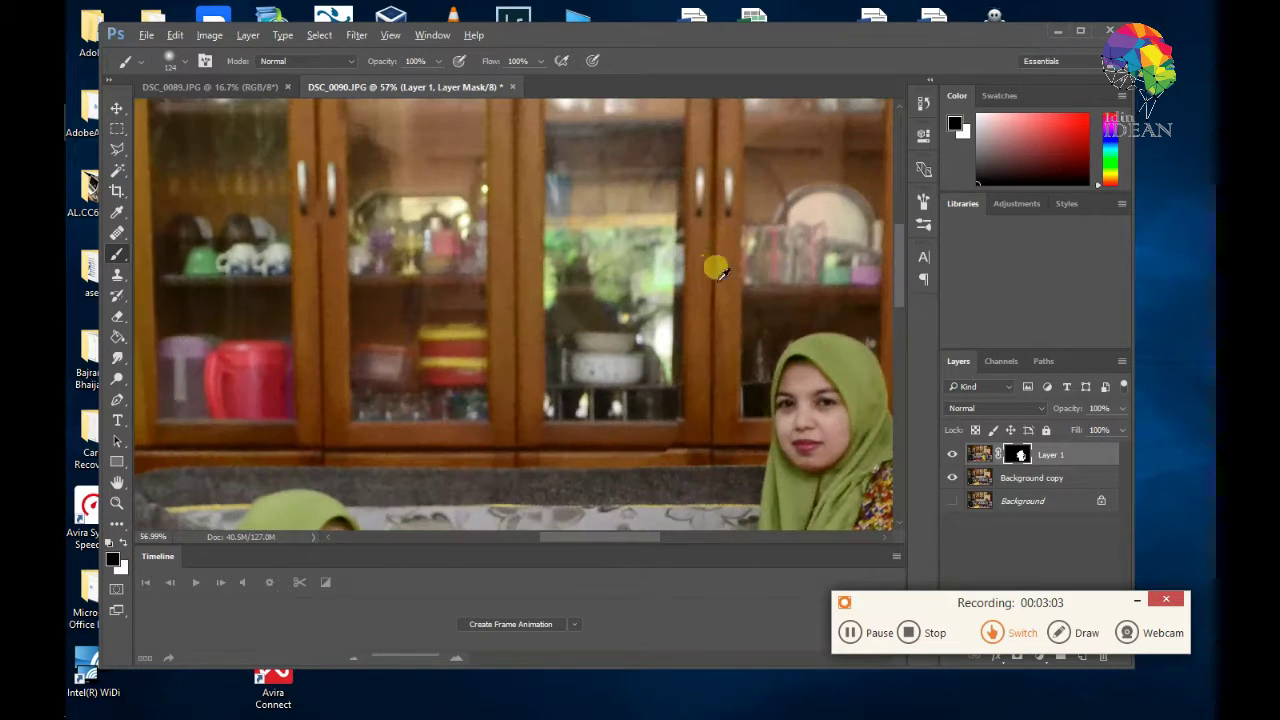
pyautogui.scroll(1, 728, 300)
pyautogui.scroll(1, 726, 368)
pyautogui.scroll(-1, 734, 349)
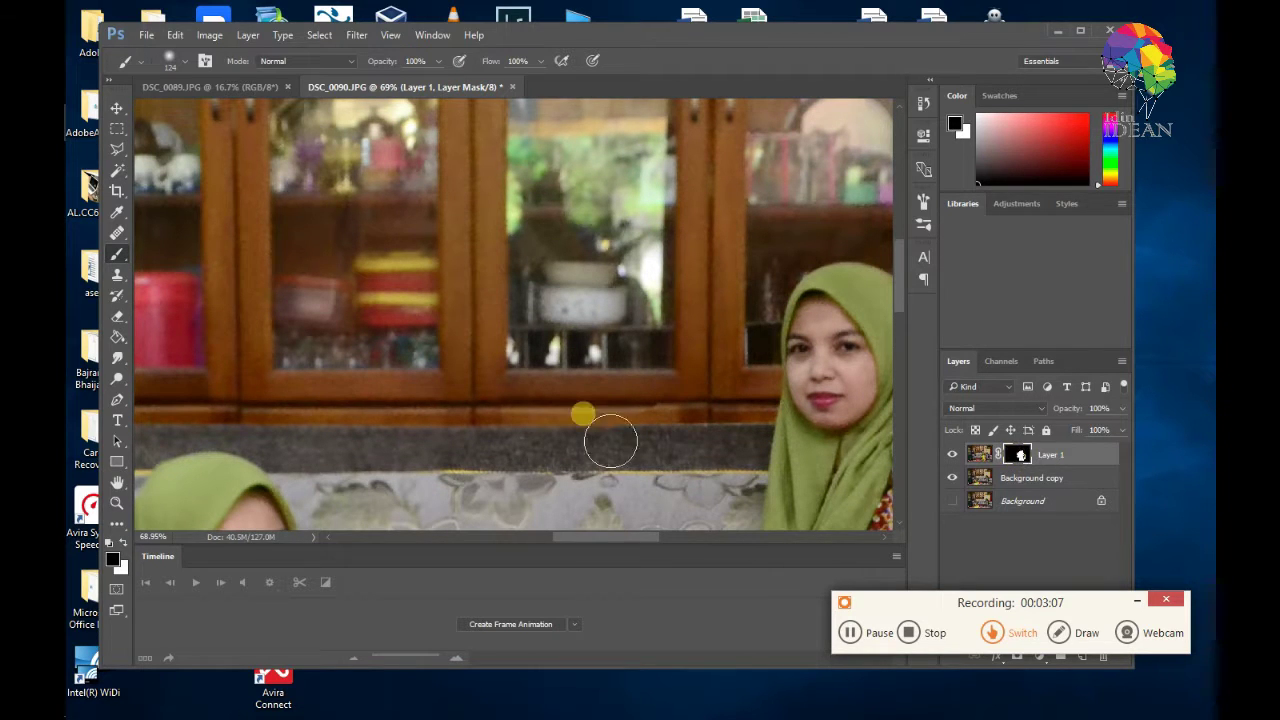
pyautogui.click(114, 560)
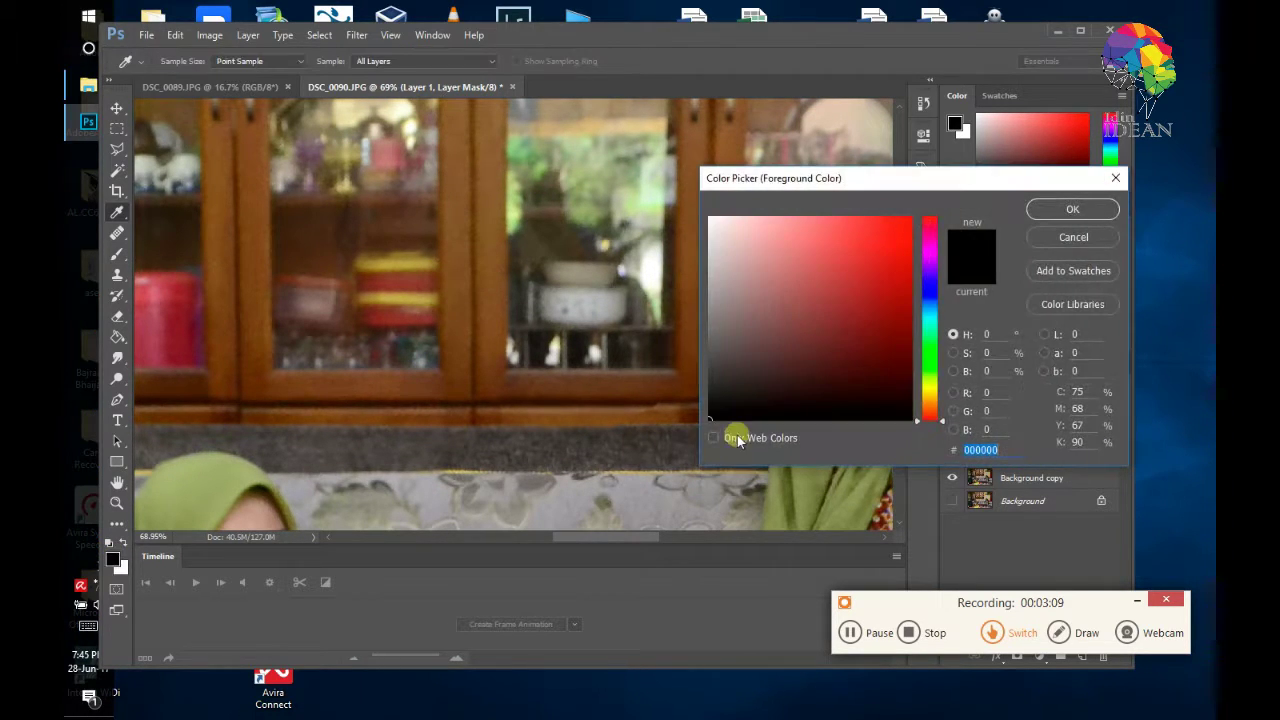
pyautogui.click(1072, 209)
pyautogui.press('b')
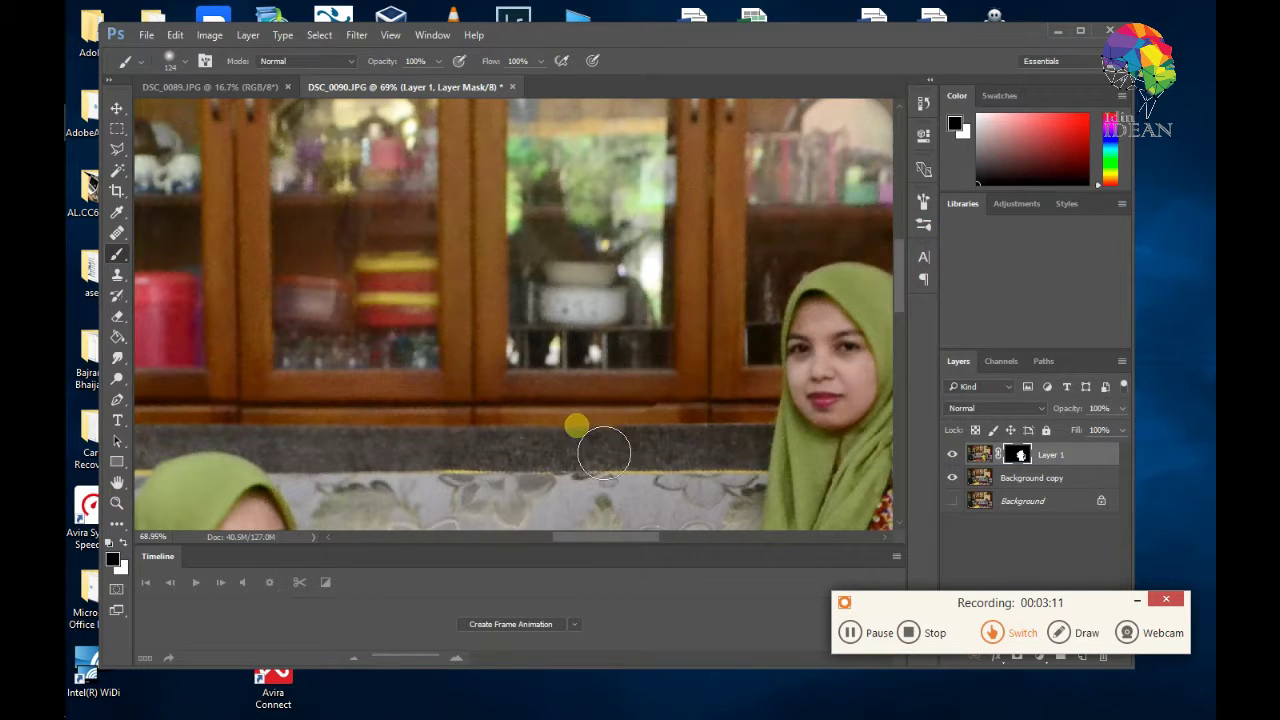
pyautogui.scroll(-2, 640, 410)
pyautogui.moveTo(672, 376)
pyautogui.mouseDown()
pyautogui.moveTo(732, 385)
pyautogui.moveTo(726, 372)
pyautogui.moveTo(709, 407)
pyautogui.moveTo(316, 444)
pyautogui.mouseUp()
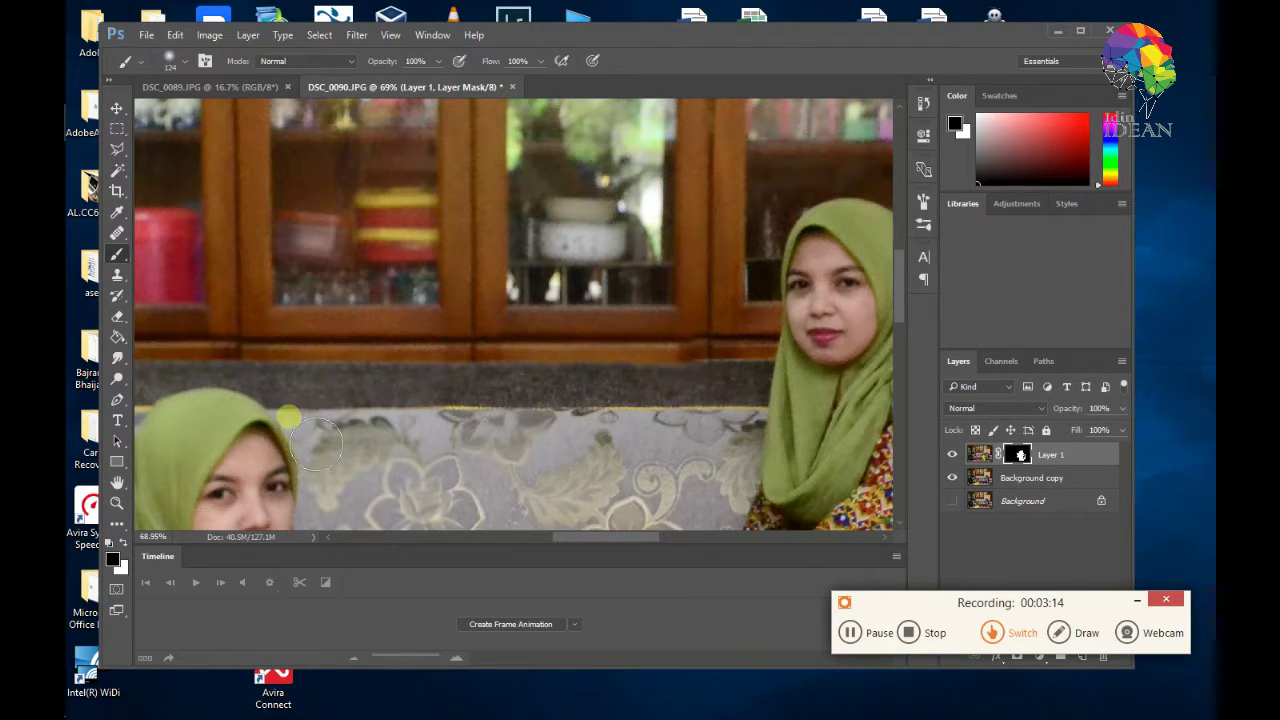
# Step: Check the background colour in the Color Picker and touch up the mask in black on the backrest beside the seated woman
pyautogui.click(120, 565)
pyautogui.click(1092, 206)
pyautogui.click(1074, 238)
pyautogui.moveTo(703, 423)
pyautogui.mouseDown()
pyautogui.moveTo(728, 448)
pyautogui.moveTo(710, 440)
pyautogui.moveTo(716, 420)
pyautogui.moveTo(602, 412)
pyautogui.moveTo(758, 412)
pyautogui.moveTo(750, 455)
pyautogui.moveTo(722, 440)
pyautogui.mouseUp()
pyautogui.scroll(2, 724, 438)
pyautogui.scroll(-6, 725, 436)
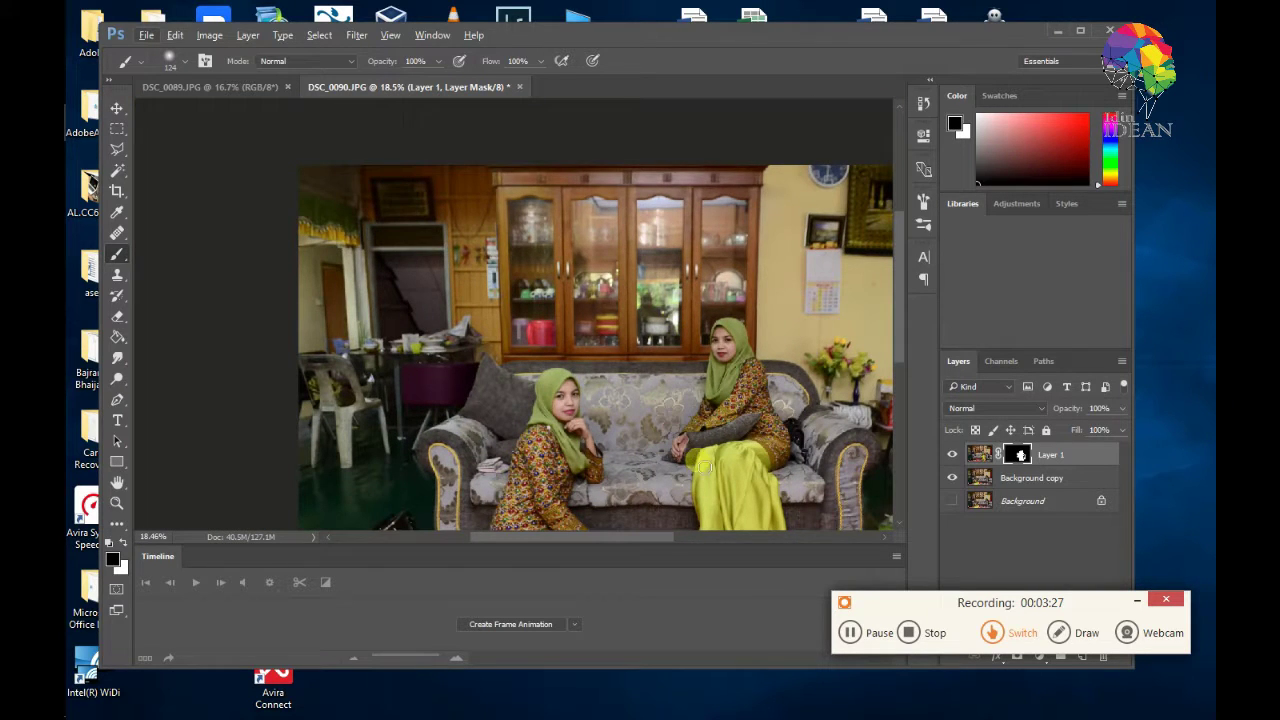
# Step: Try a hard round brush for the carpet area and return to the 124 px soft round brush
pyautogui.scroll(-3, 706, 372)
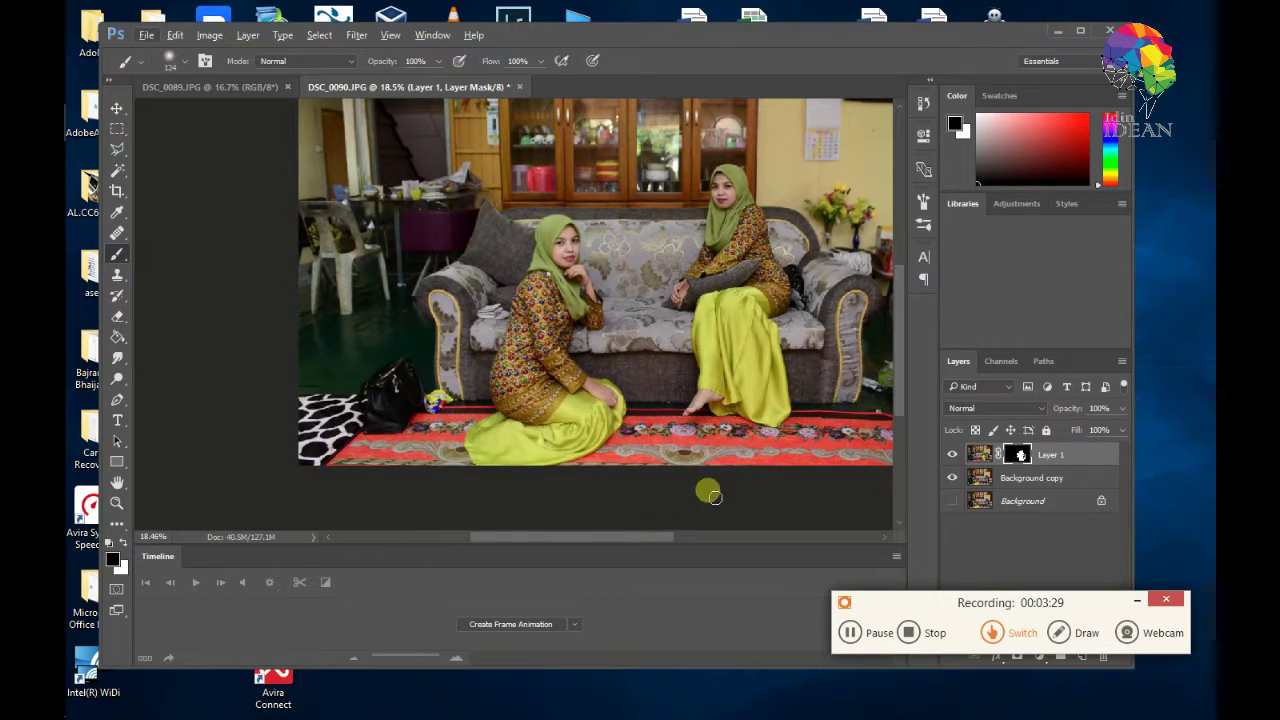
pyautogui.moveTo(640, 537); pyautogui.dragTo(663, 540)
pyautogui.scroll(8, 693, 482)
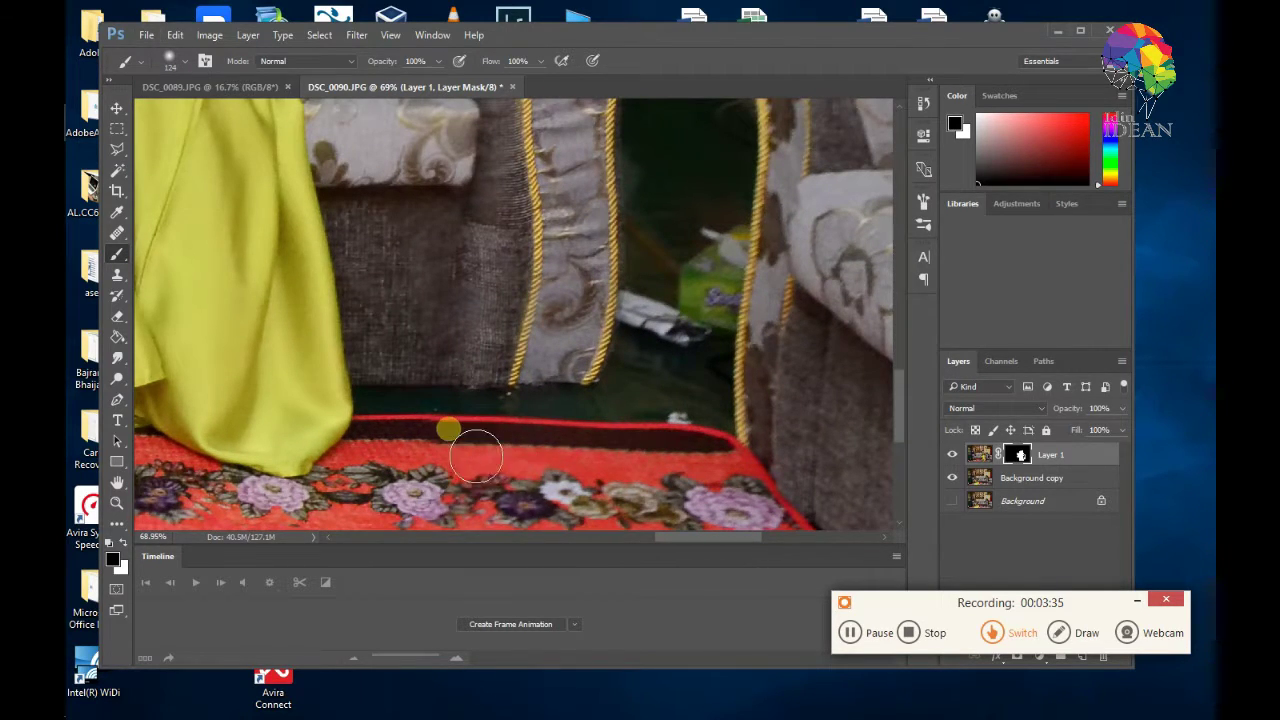
pyautogui.rightClick(428, 460)
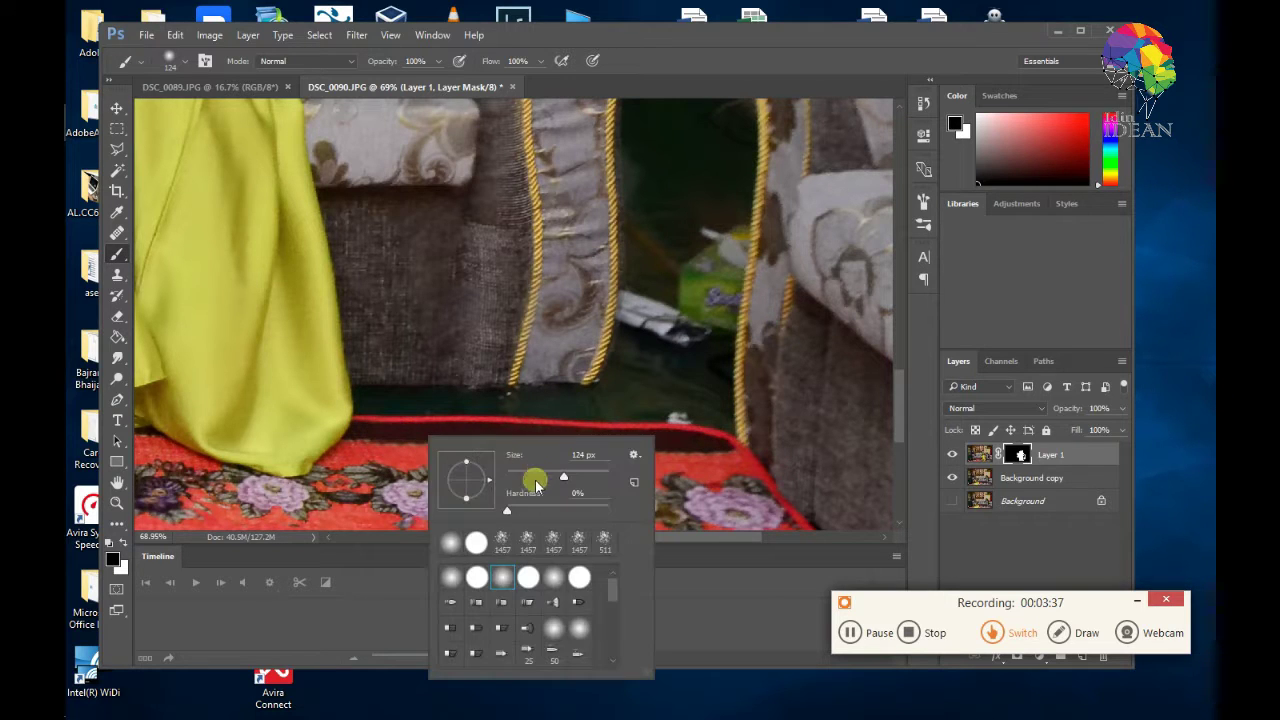
pyautogui.scroll(-2, 465, 440)
pyautogui.click(471, 423)
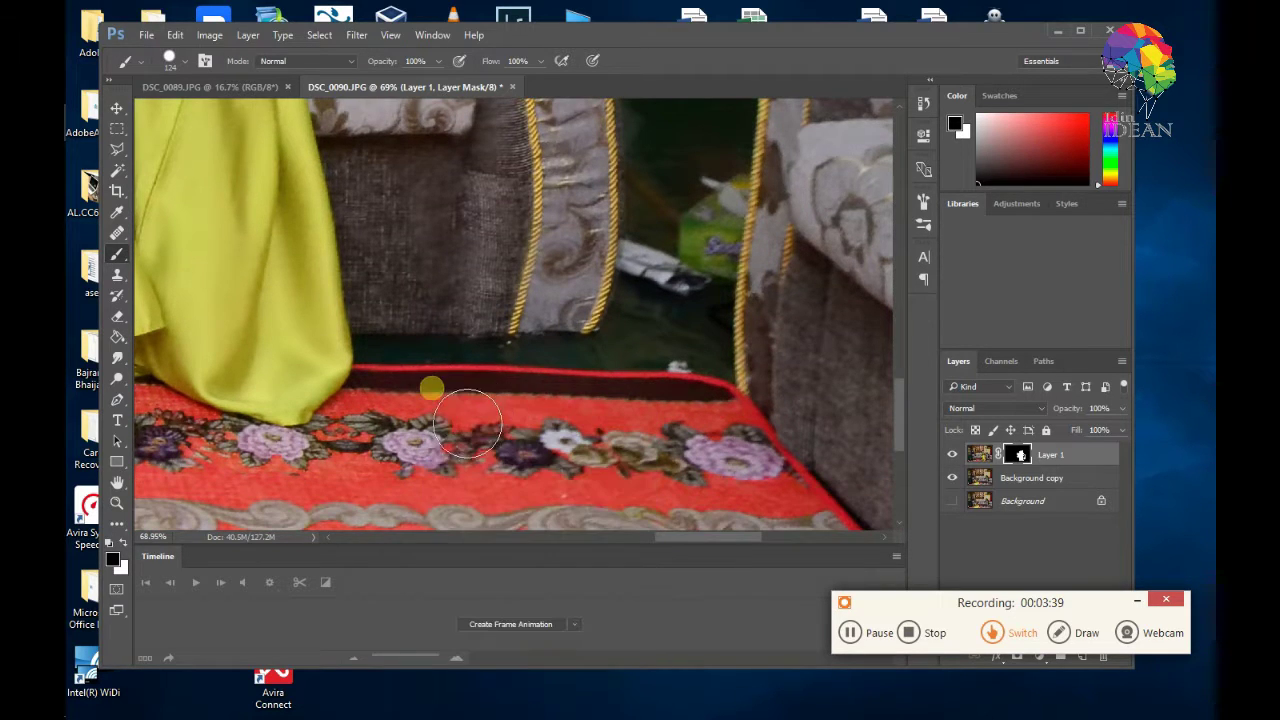
pyautogui.rightClick(488, 435)
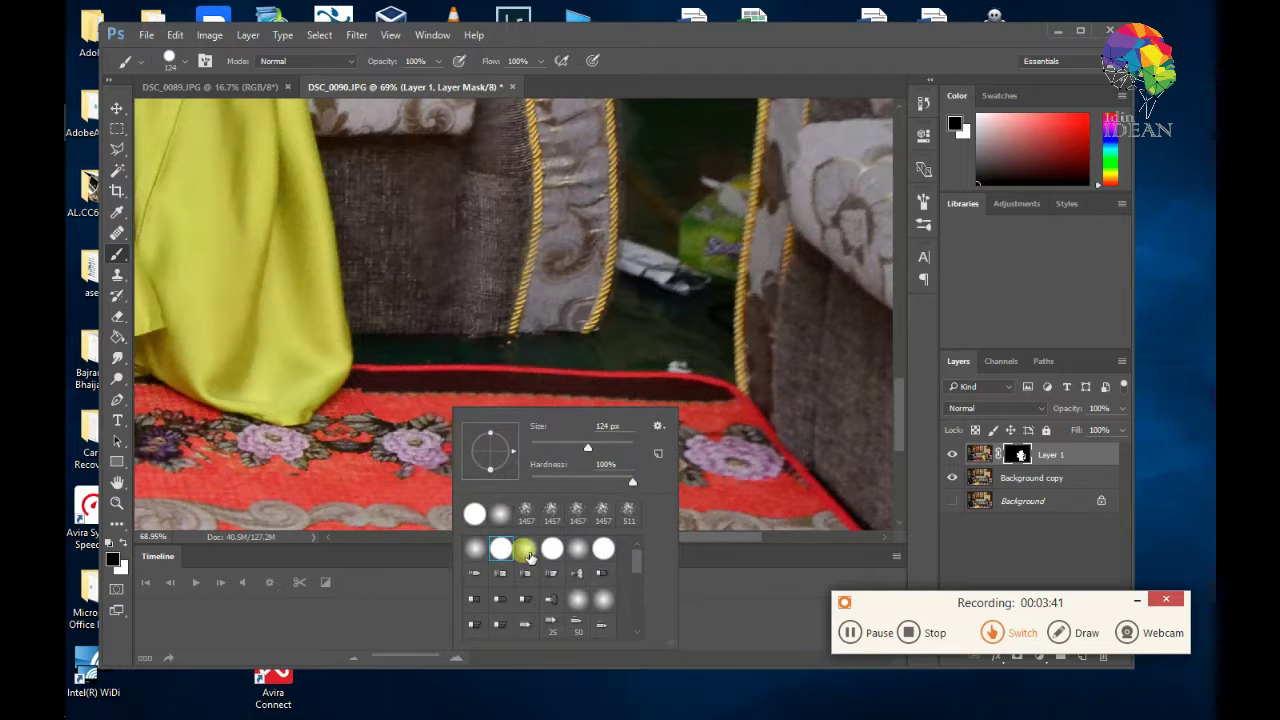
pyautogui.click(380, 410)
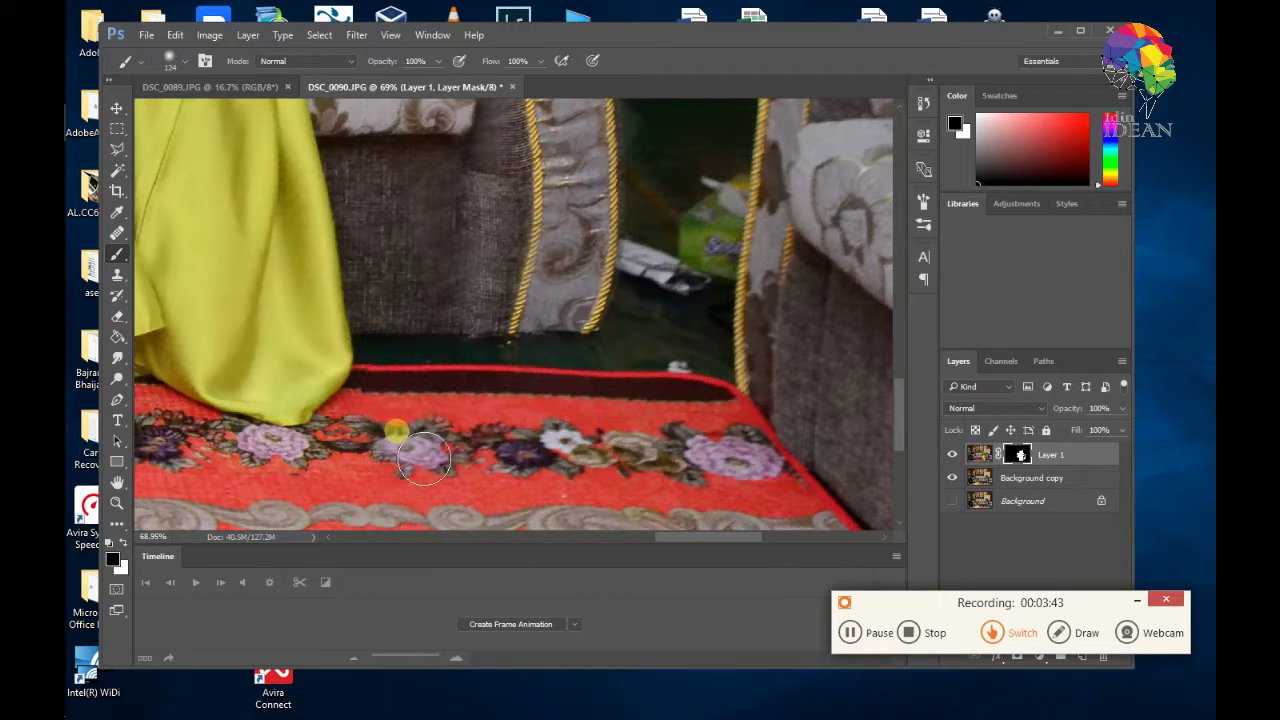
# Step: Paint black on the layer mask over the carpet and sofa base around the seated woman's skirt and foot
pyautogui.moveTo(459, 438)
pyautogui.mouseDown()
pyautogui.moveTo(518, 446)
pyautogui.moveTo(598, 414)
pyautogui.moveTo(680, 417)
pyautogui.moveTo(563, 398)
pyautogui.mouseUp()
pyautogui.scroll(-2, 563, 398)
pyautogui.scroll(-2, 563, 398)
pyautogui.moveTo(423, 357)
pyautogui.mouseDown()
pyautogui.moveTo(328, 393)
pyautogui.moveTo(281, 393)
pyautogui.moveTo(212, 352)
pyautogui.moveTo(231, 389)
pyautogui.moveTo(406, 502)
pyautogui.mouseUp()
pyautogui.moveTo(684, 540)
pyautogui.mouseDown()
pyautogui.moveTo(637, 534)
pyautogui.moveTo(606, 417)
pyautogui.mouseUp()
pyautogui.moveTo(571, 352)
pyautogui.mouseDown()
pyautogui.moveTo(540, 336)
pyautogui.moveTo(667, 376)
pyautogui.moveTo(739, 344)
pyautogui.moveTo(780, 346)
pyautogui.moveTo(807, 370)
pyautogui.moveTo(783, 355)
pyautogui.moveTo(774, 332)
pyautogui.moveTo(788, 321)
pyautogui.moveTo(775, 313)
pyautogui.moveTo(834, 346)
pyautogui.moveTo(736, 404)
pyautogui.moveTo(445, 442)
pyautogui.moveTo(425, 430)
pyautogui.moveTo(326, 455)
pyautogui.moveTo(311, 427)
pyautogui.moveTo(314, 280)
pyautogui.moveTo(314, 385)
pyautogui.moveTo(342, 337)
pyautogui.moveTo(341, 282)
pyautogui.mouseUp()
pyautogui.press('x')
pyautogui.scroll(2, 700, 371)
pyautogui.scroll(2, 312, 432)
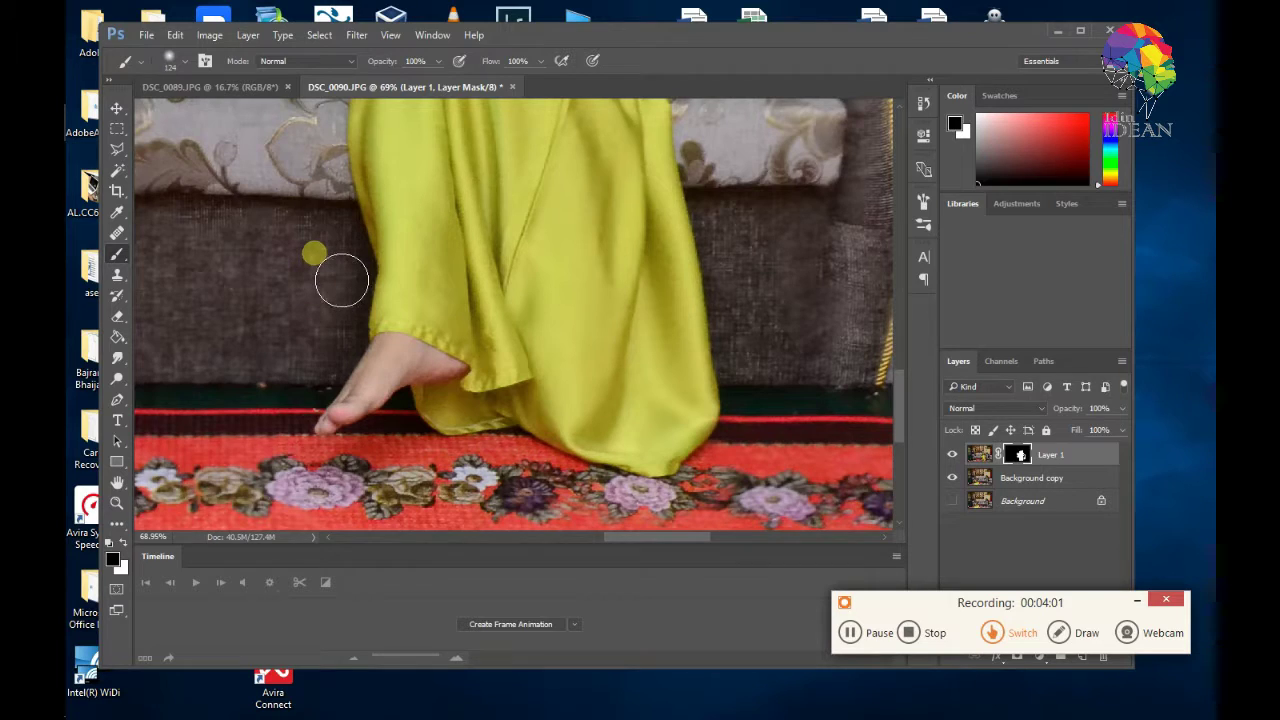
# Step: Examine the blend around the seated woman's head and shoulders, the carpet edge and the whole composite
pyautogui.scroll(-5, 290, 380)
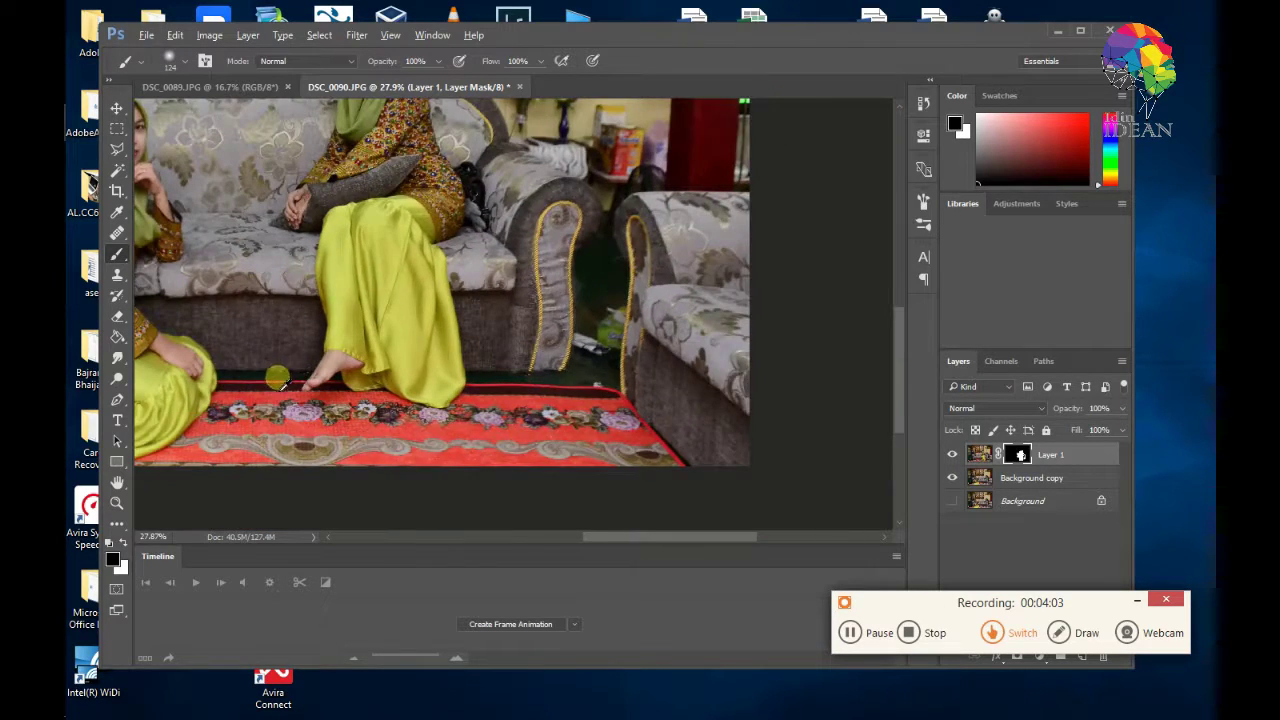
pyautogui.scroll(-2, 280, 378)
pyautogui.moveTo(620, 540); pyautogui.dragTo(553, 535)
pyautogui.scroll(6, 580, 385)
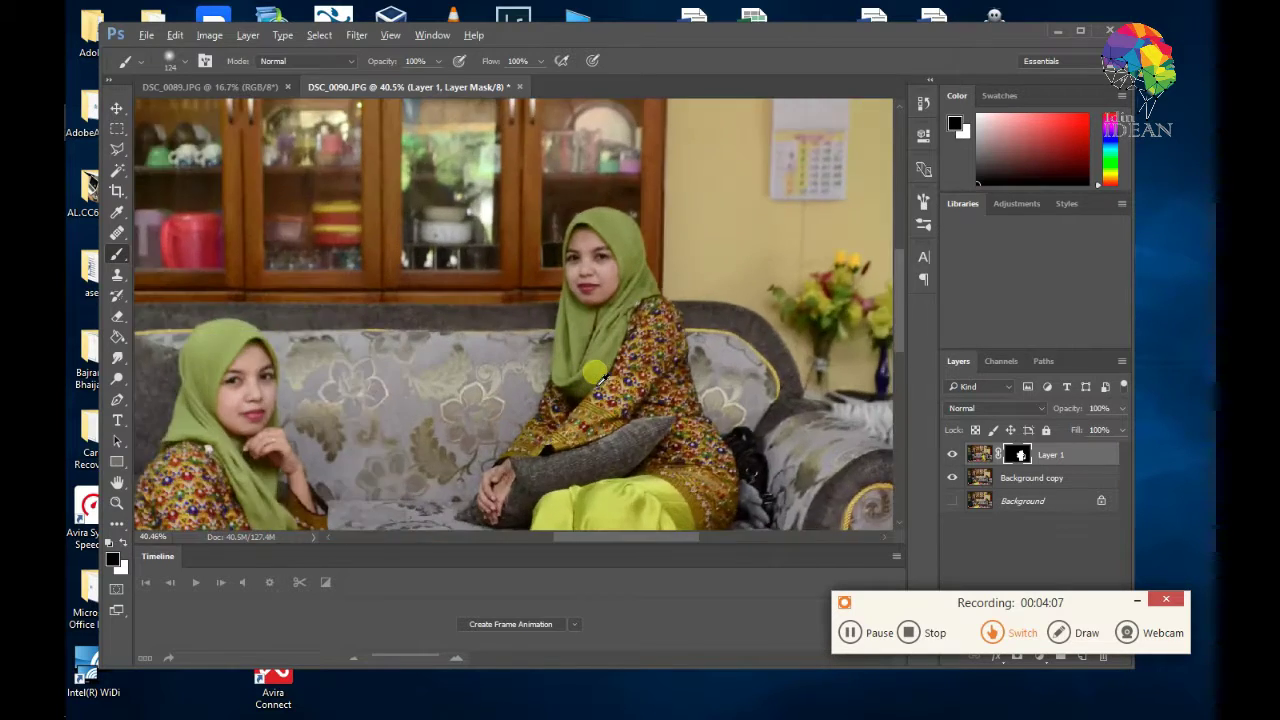
pyautogui.scroll(1, 410, 405)
pyautogui.scroll(5, 410, 400)
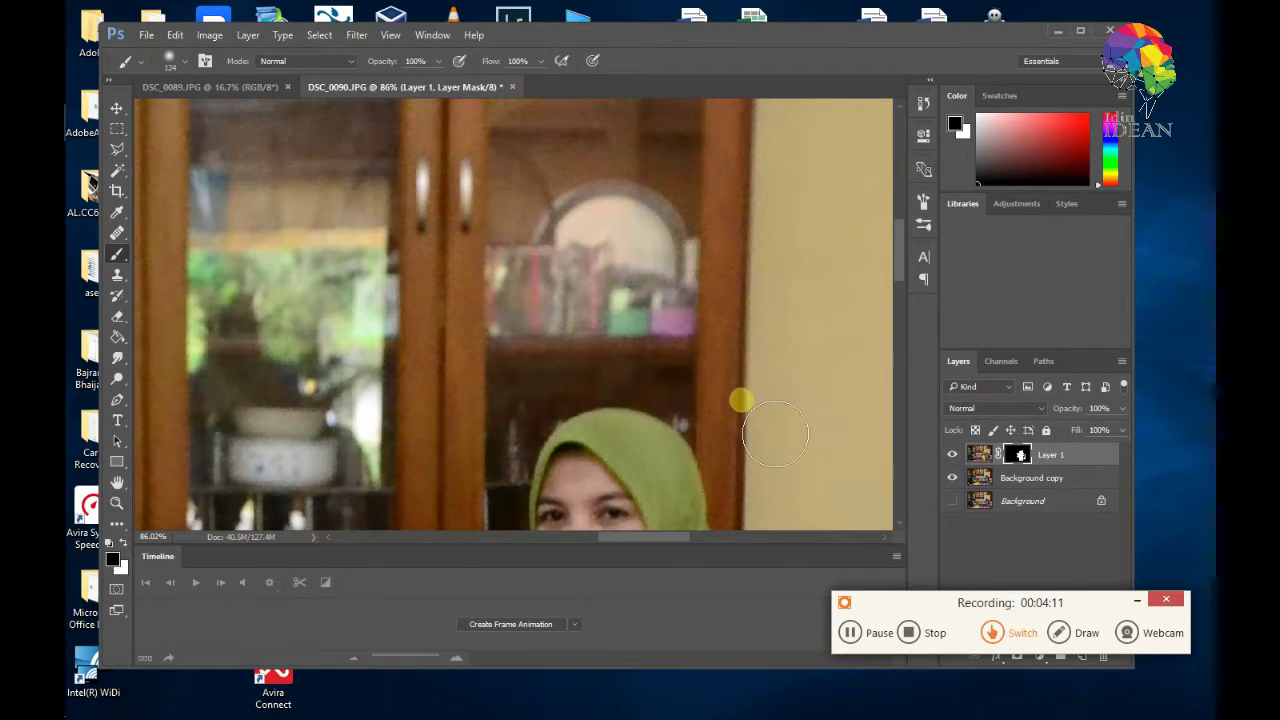
pyautogui.scroll(-4, 782, 458)
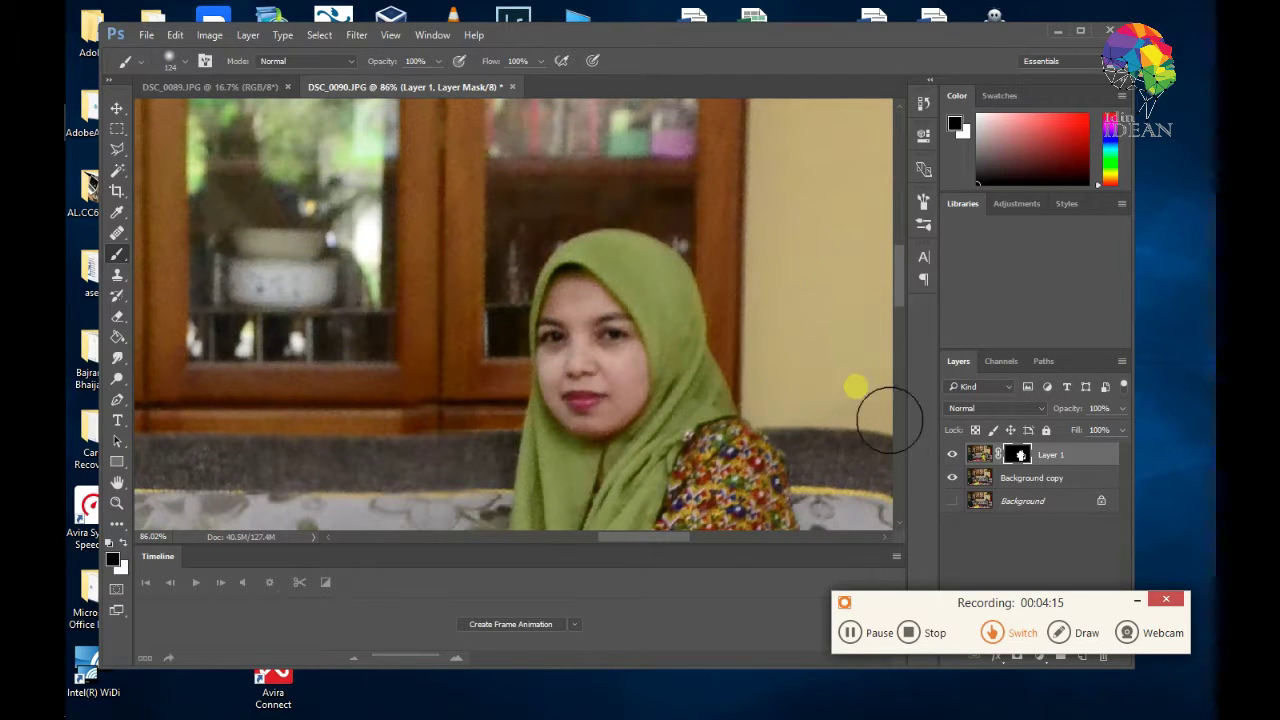
pyautogui.press('x')
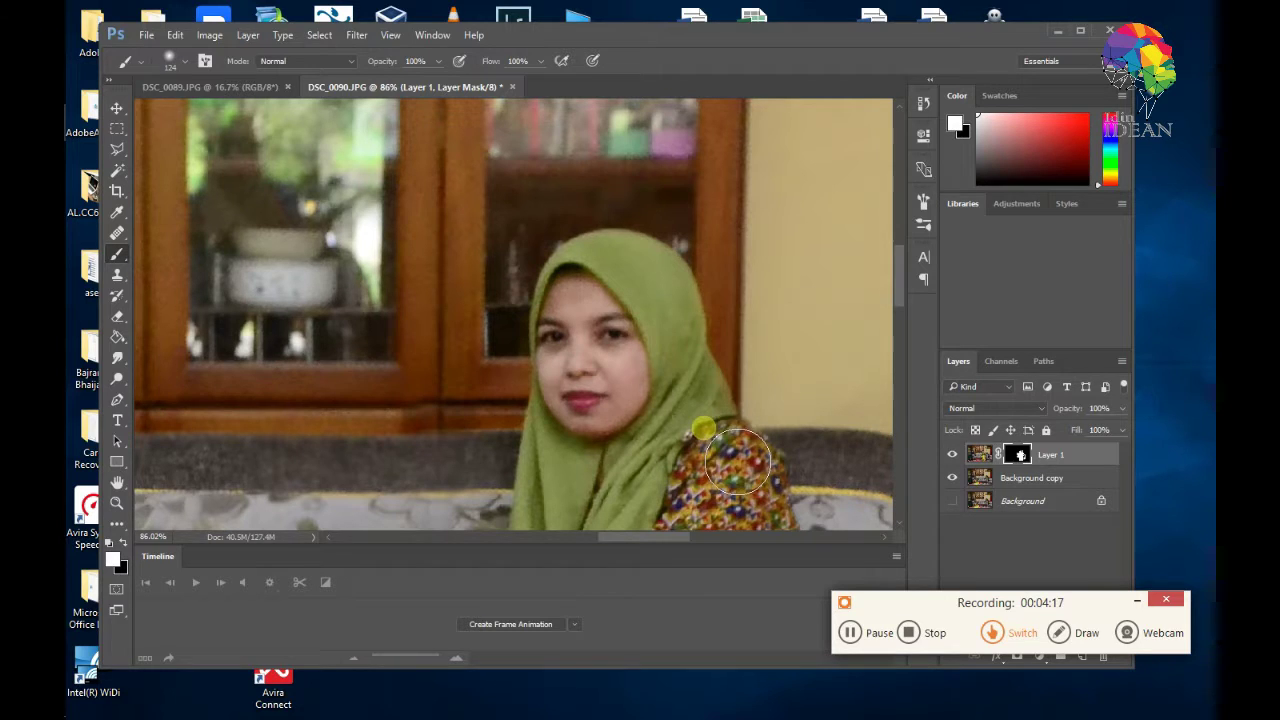
pyautogui.scroll(-8, 735, 460)
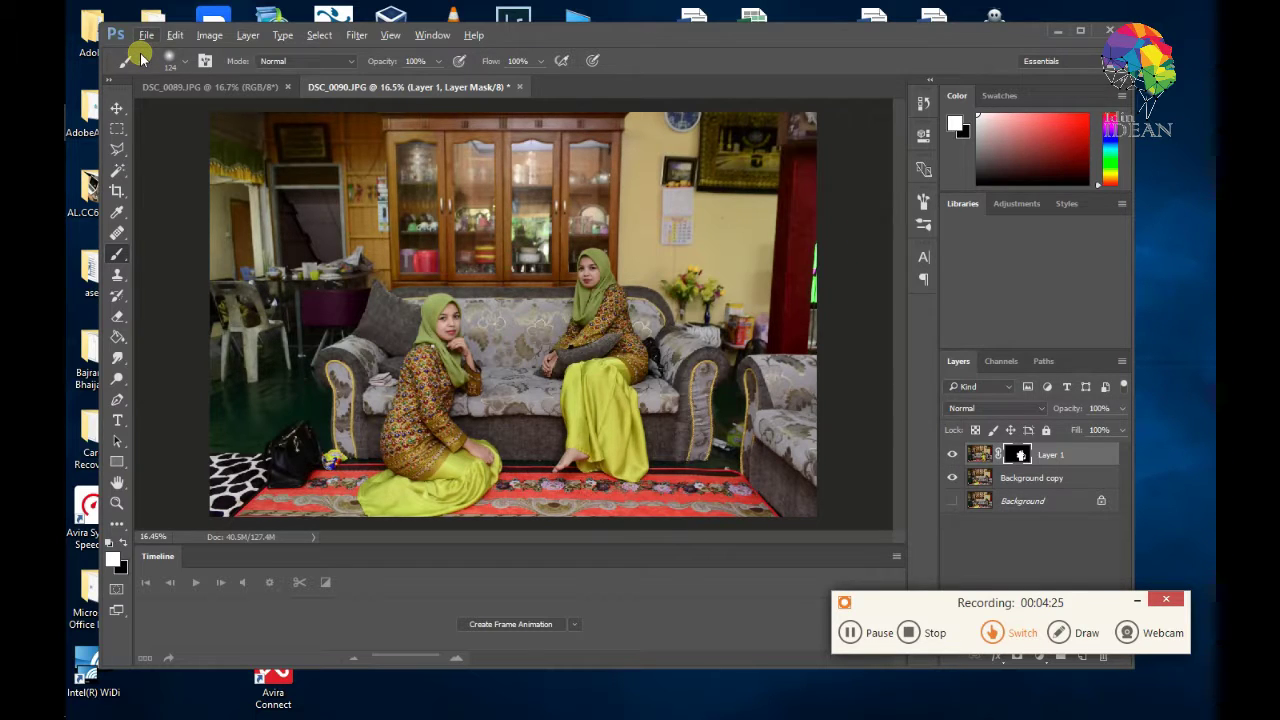
pyautogui.press('F9')
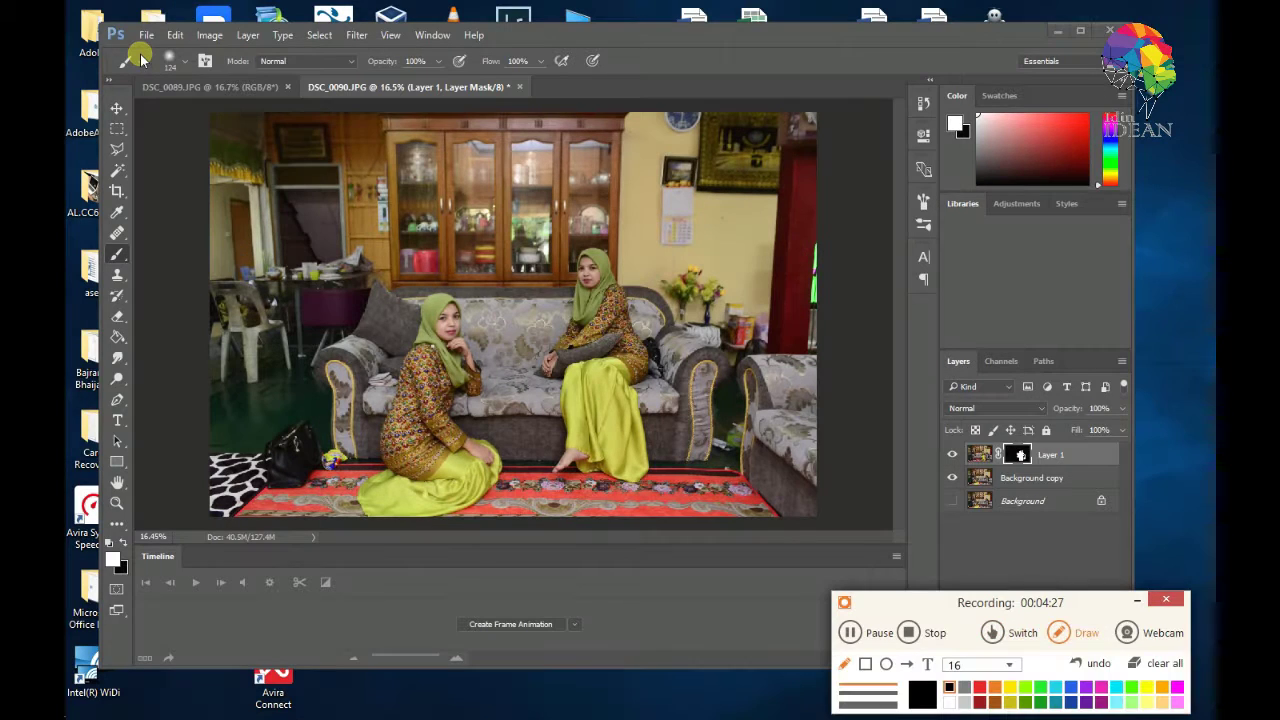
pyautogui.moveTo(1005, 611); pyautogui.dragTo(810, 575)
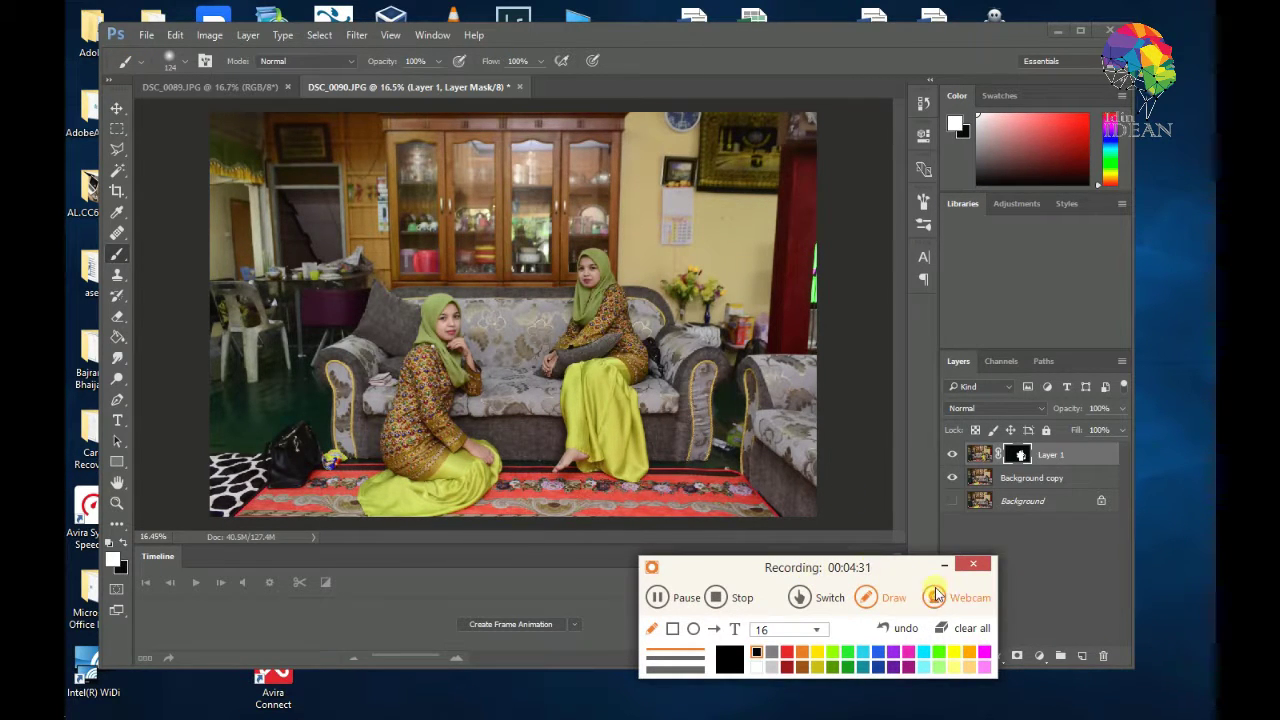